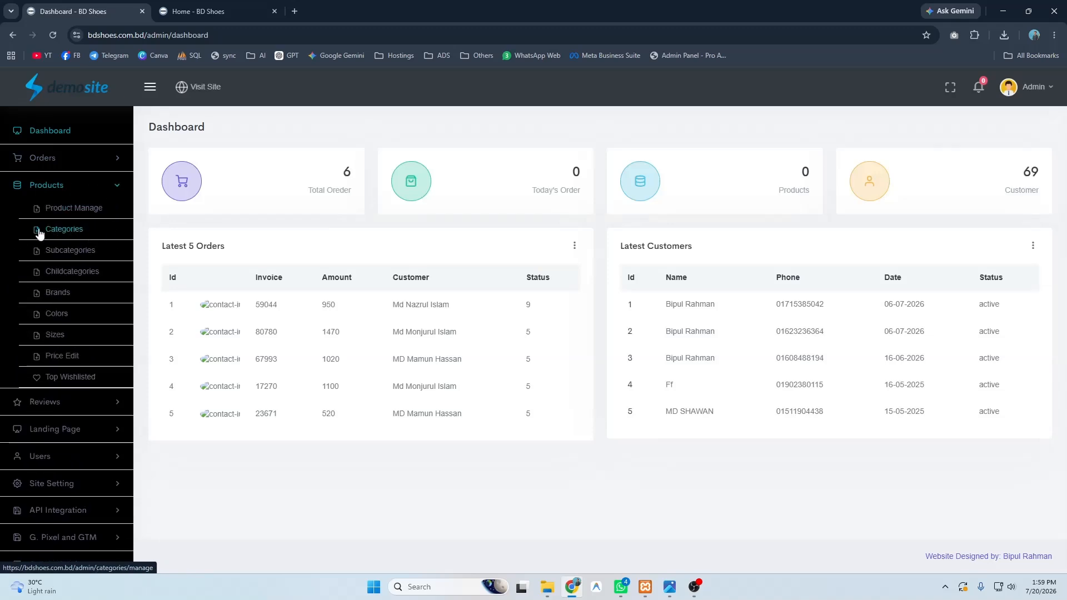
- Create the category "Lofar Shoes" with the image mens-lofar-shoes-500x500.webp and Front View enabled, and submit it
{"action": "left_click", "coordinate": [67, 233]}
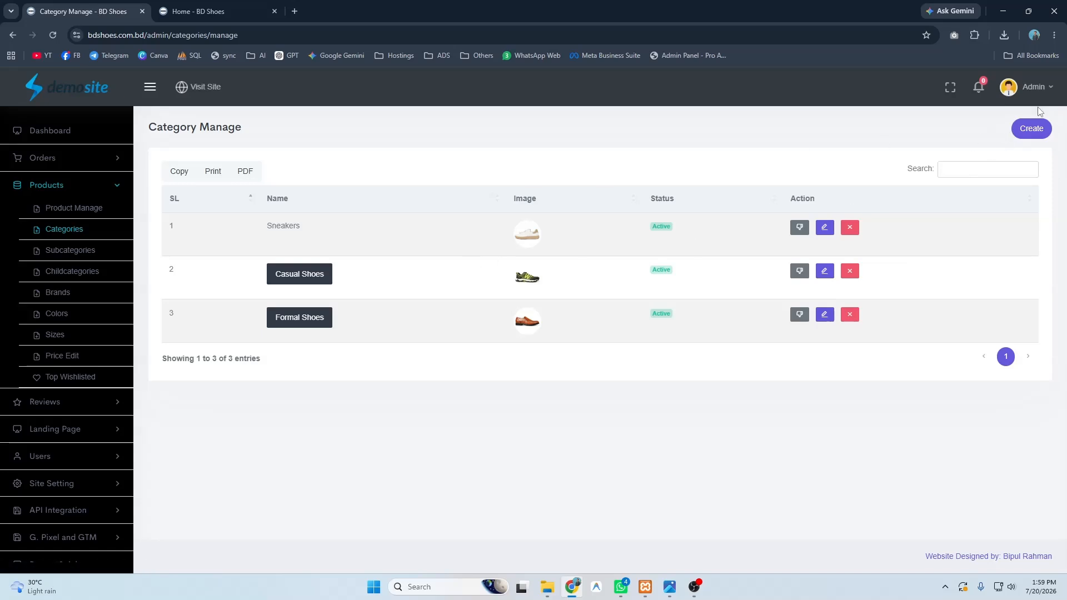
{"action": "left_click", "coordinate": [1031, 131]}
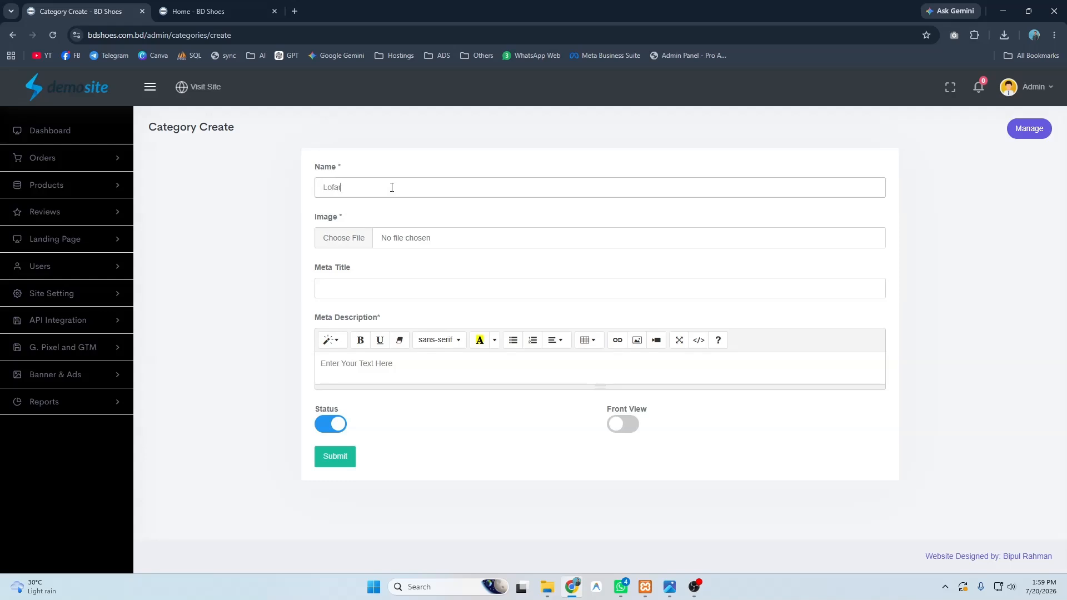
{"action": "type", "text": "Lofar Shoes"}
{"action": "left_click", "coordinate": [355, 242]}
{"action": "double_click", "coordinate": [641, 113]}
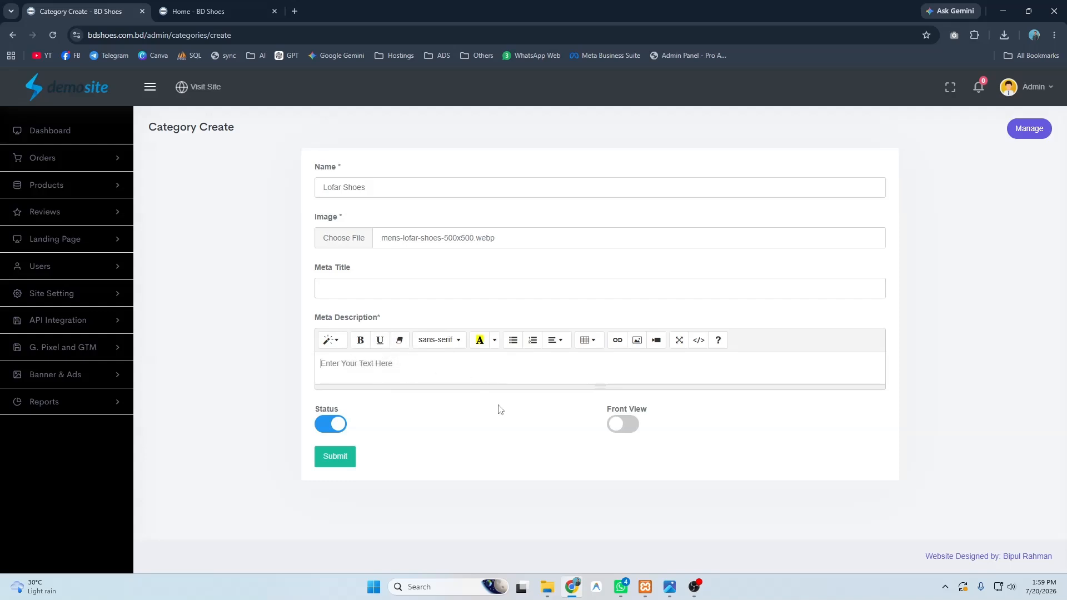
{"action": "left_click", "coordinate": [628, 428]}
{"action": "left_click", "coordinate": [348, 458]}
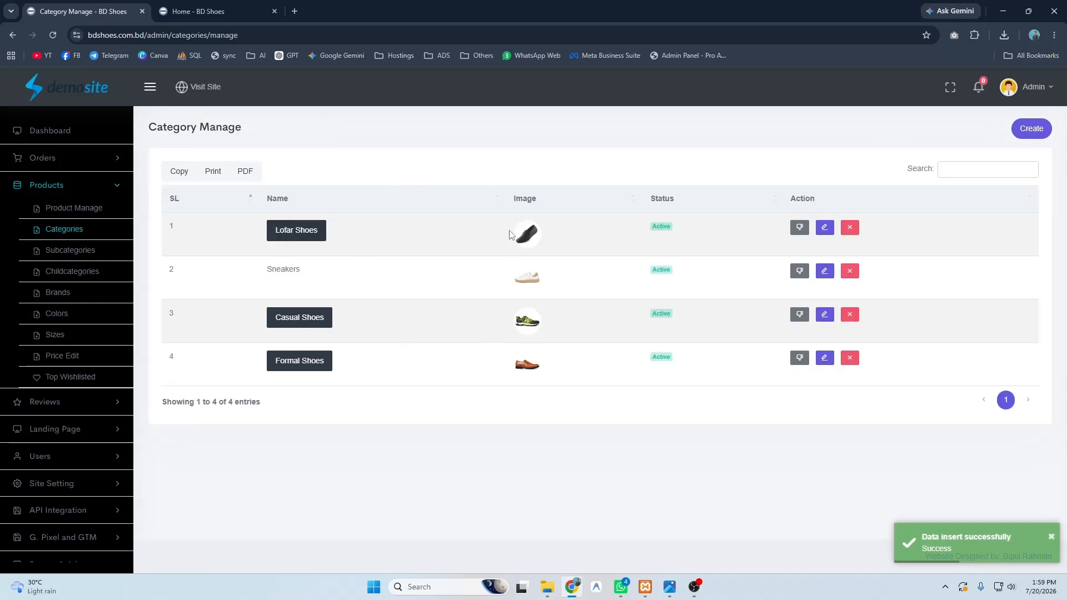
- Reload the storefront home page and check its Categories section for the Lofar Shoes category, returning to the admin page
{"action": "left_click", "coordinate": [214, 5]}
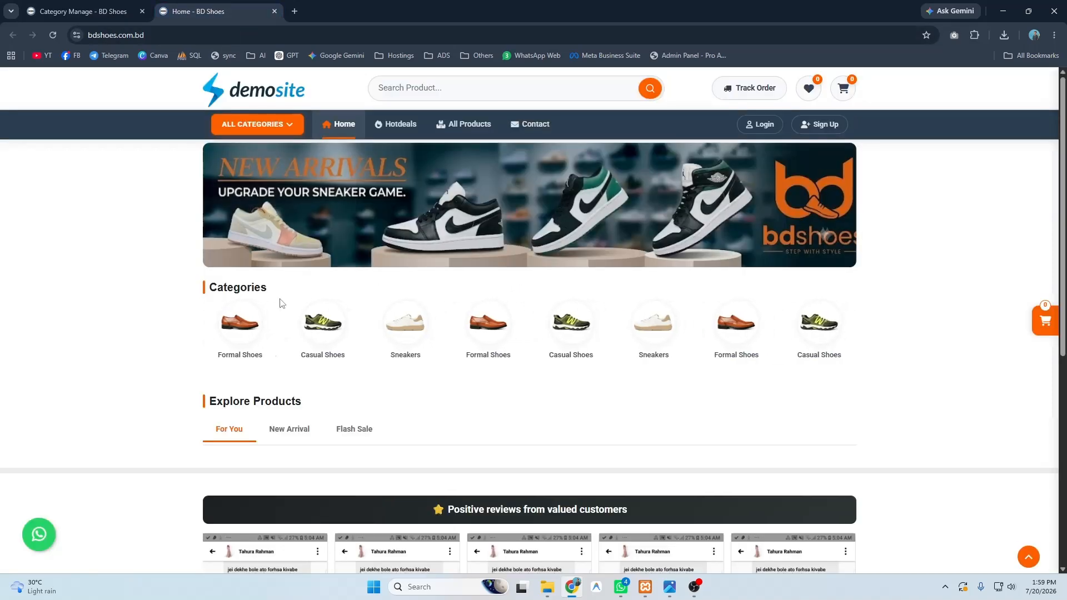
{"action": "left_click", "coordinate": [53, 34]}
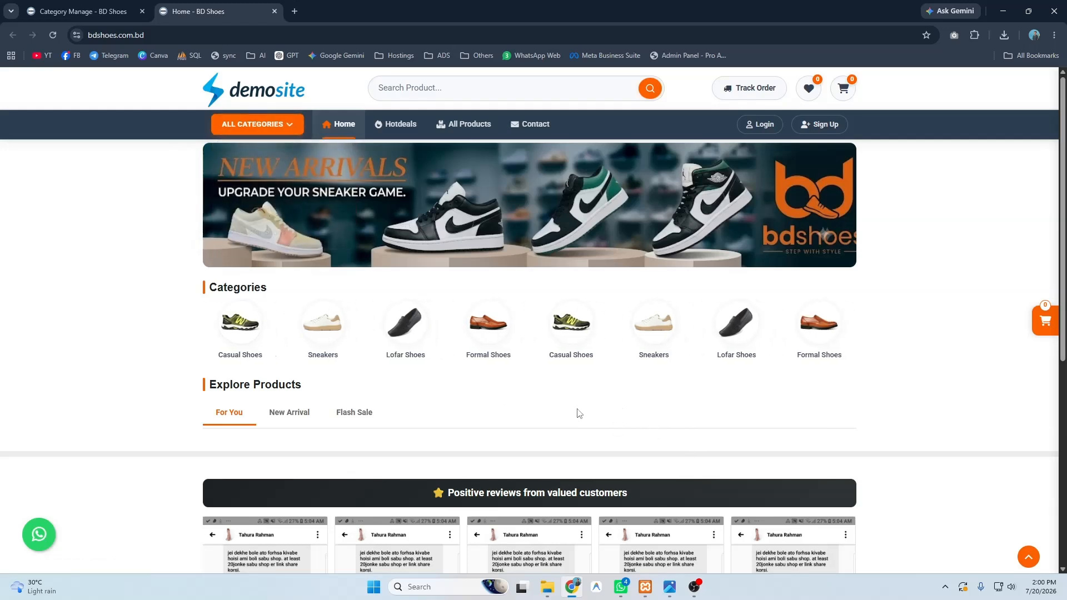
{"action": "left_click", "coordinate": [114, 4]}
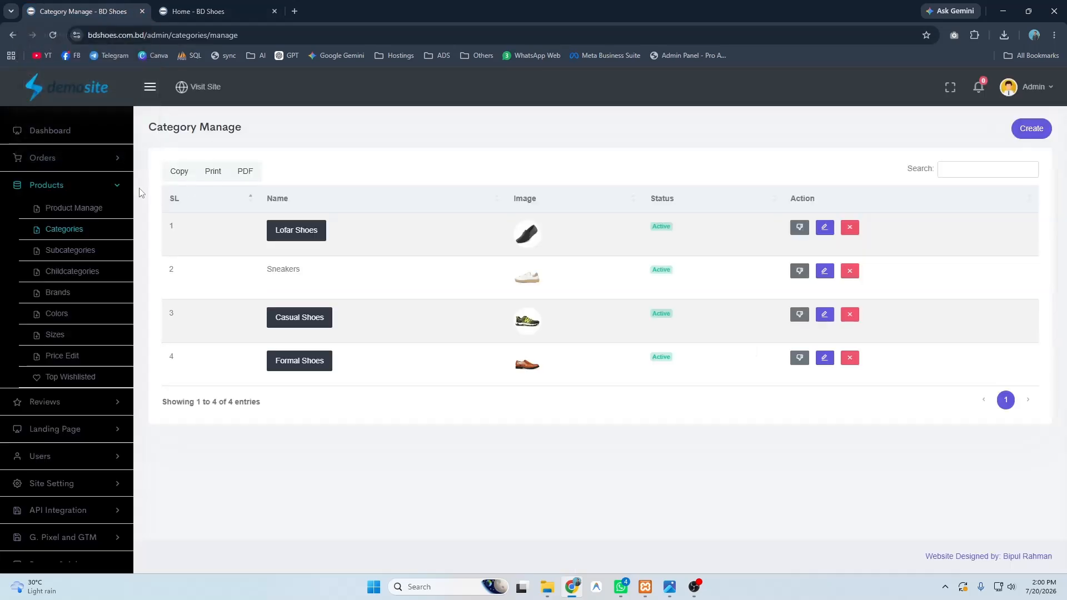
- Open the form for adding a new product from the product management page
{"action": "left_click", "coordinate": [65, 135]}
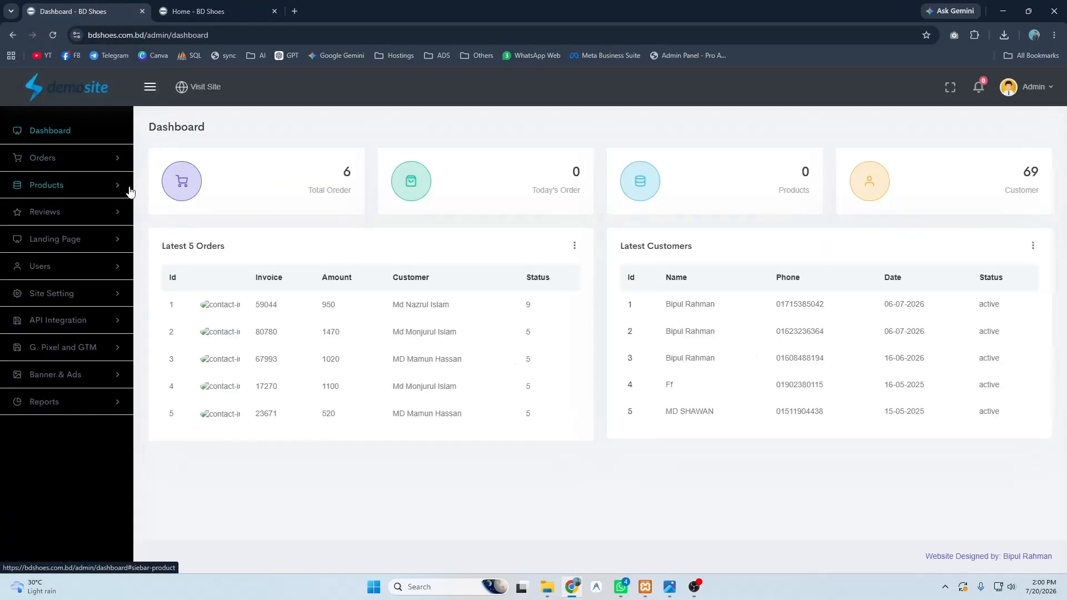
{"action": "left_click", "coordinate": [73, 184]}
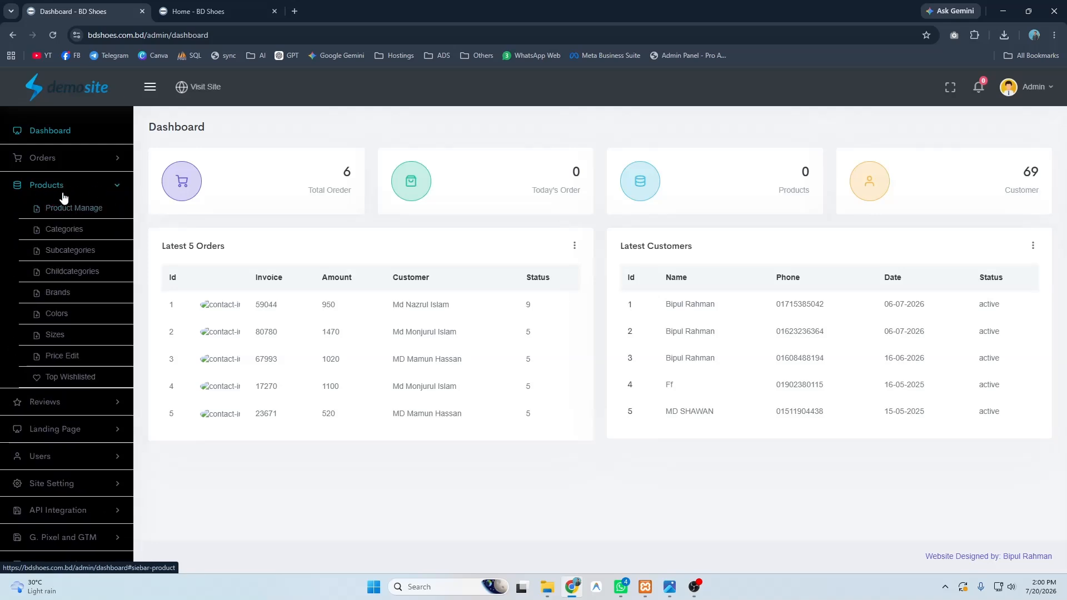
{"action": "left_click", "coordinate": [64, 212]}
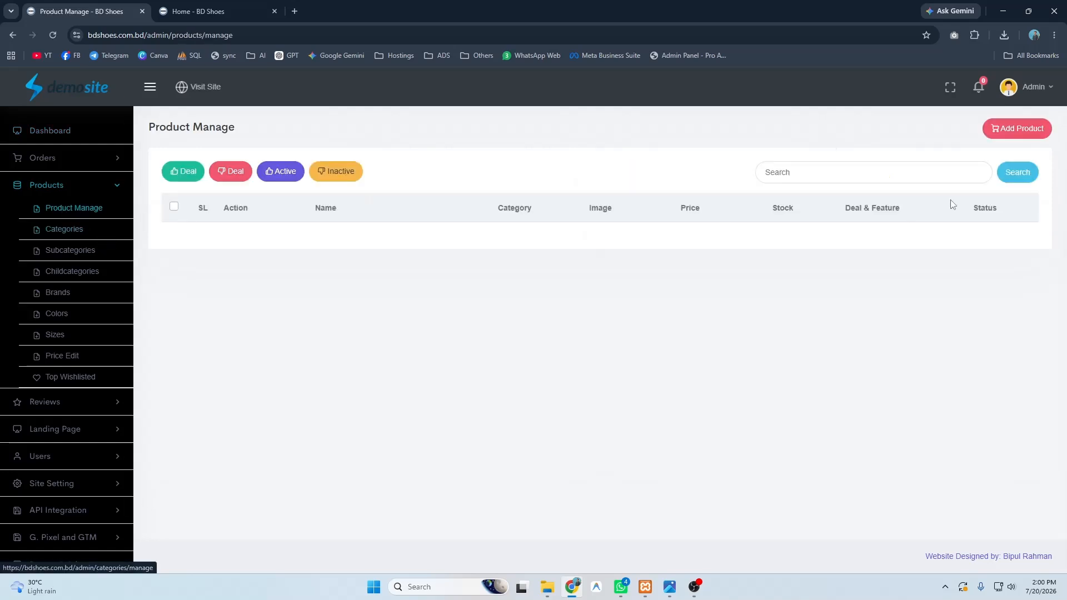
{"action": "left_click", "coordinate": [1026, 132]}
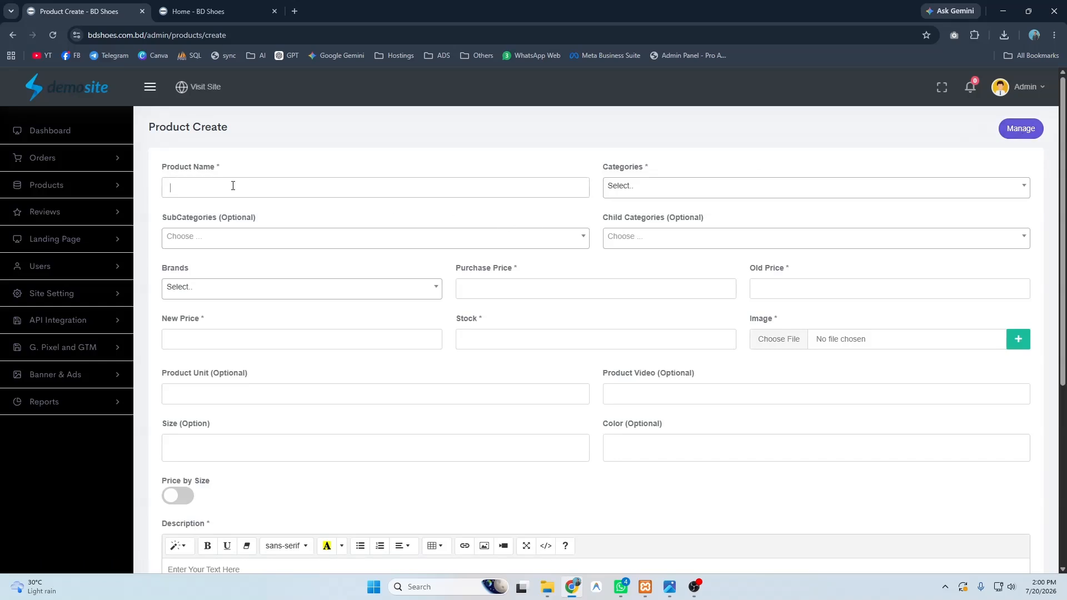
- Examine the category, subcategory and brand choices and the price fields in the new product form
{"action": "left_click", "coordinate": [654, 193]}
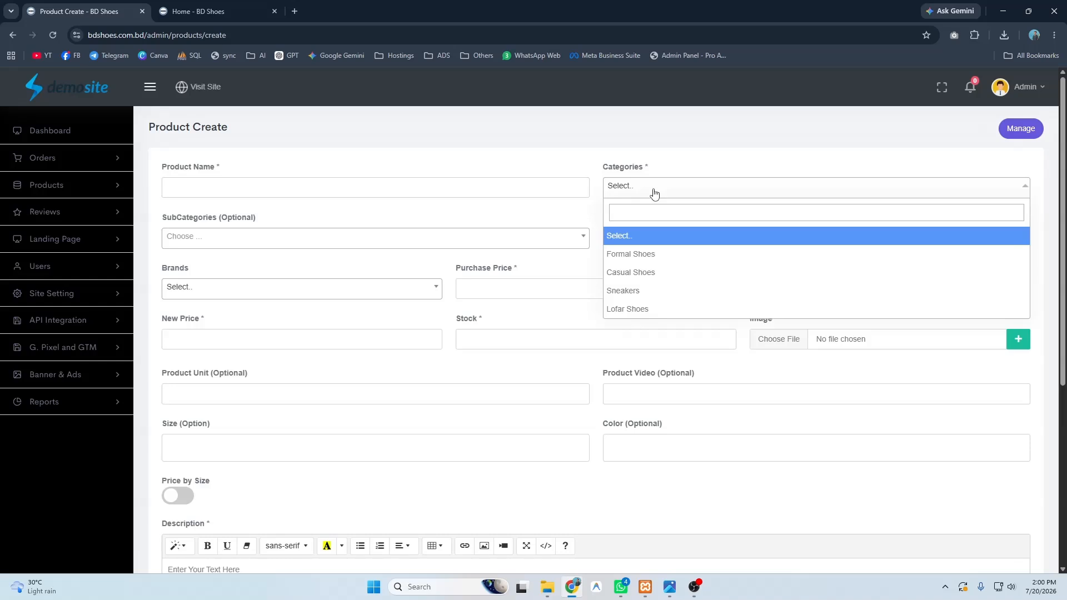
{"action": "left_click", "coordinate": [219, 241]}
{"action": "left_click", "coordinate": [636, 280]}
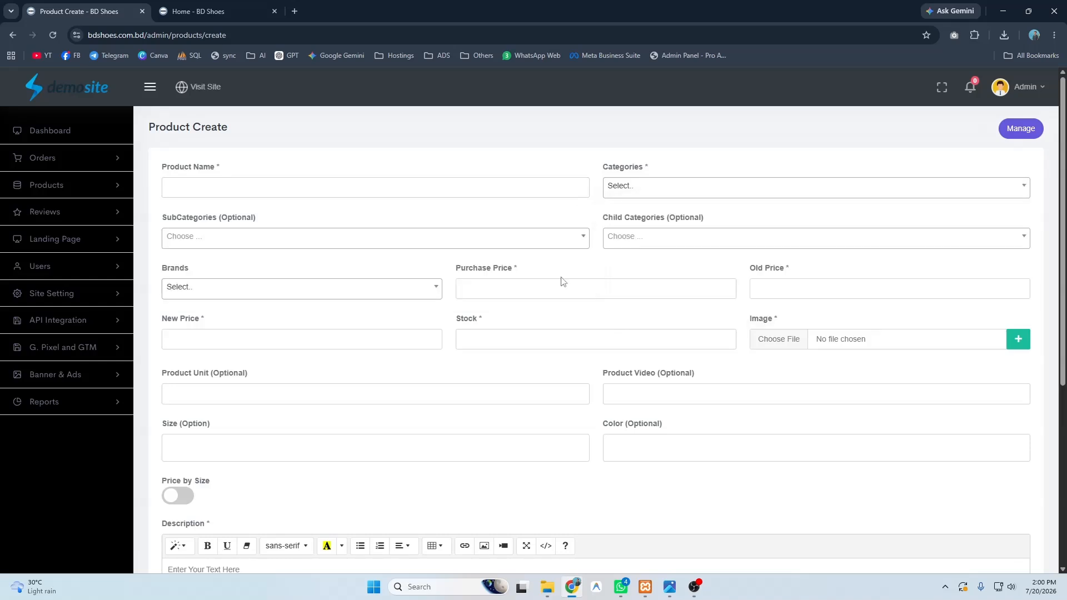
{"action": "left_click", "coordinate": [272, 289]}
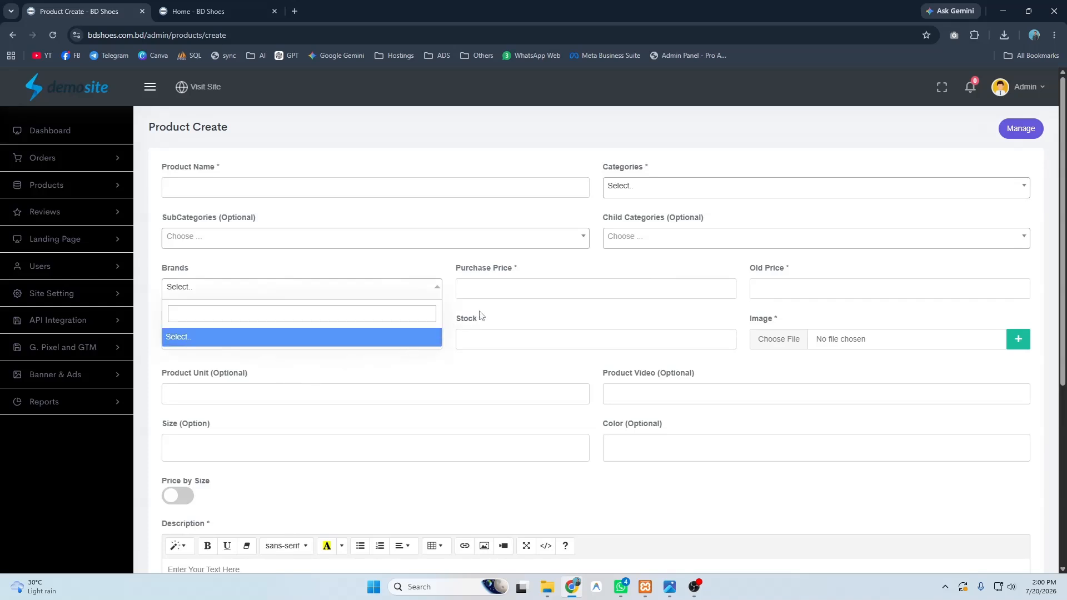
{"action": "left_click", "coordinate": [625, 289]}
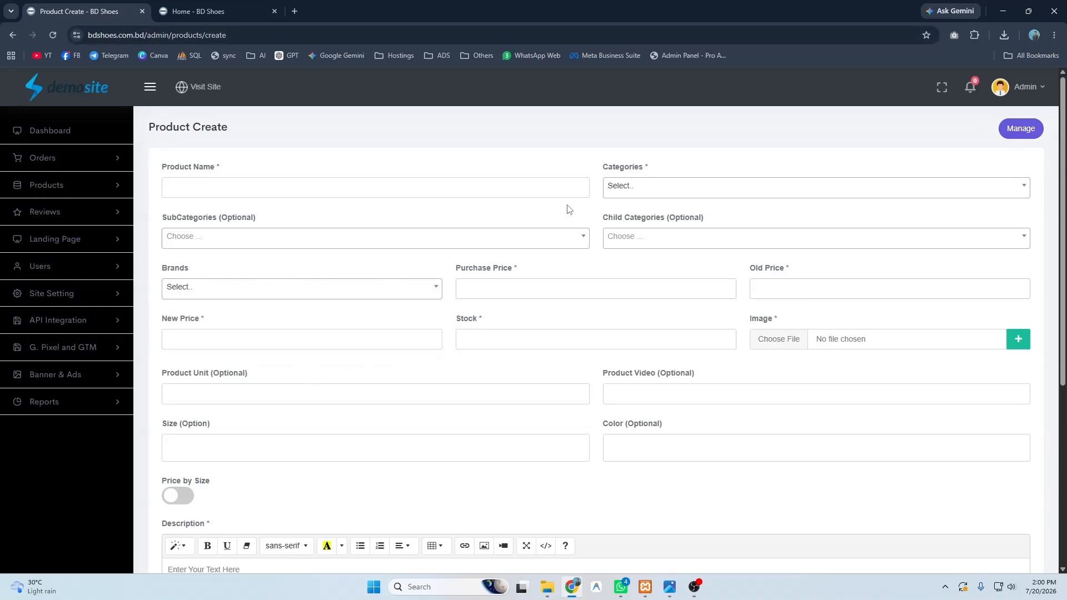
{"action": "left_click", "coordinate": [191, 11]}
{"action": "left_click", "coordinate": [103, 9]}
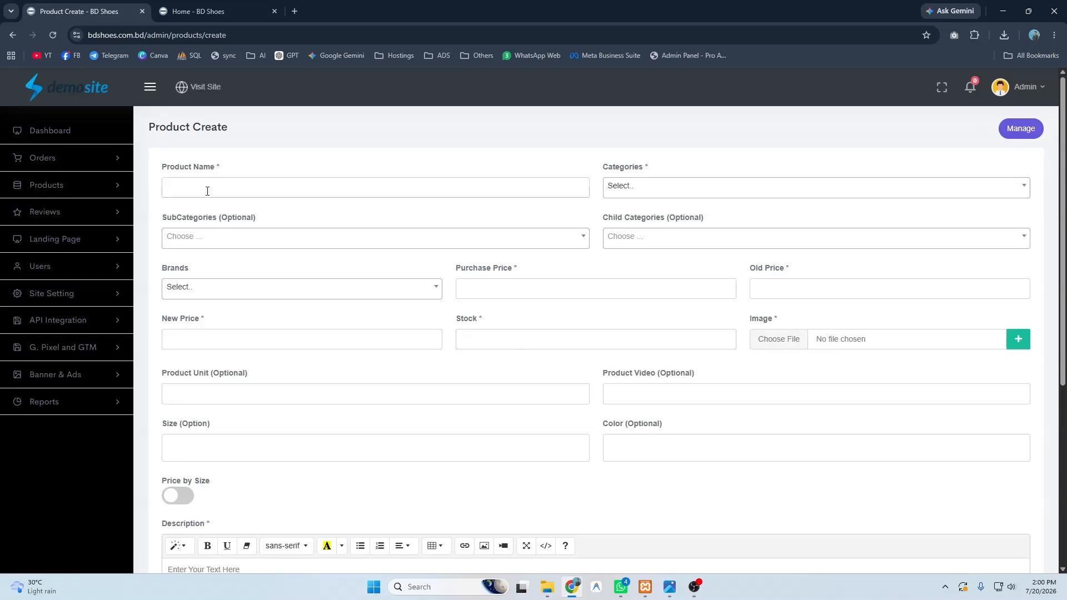
- Name the product "Loafer for Men Rubber Shoes V Waterproofed shoe Shoe for man Handicraft Shop" and assign it to the Lofar Shoes category
{"action": "key", "text": "super+v"}
{"action": "left_click", "coordinate": [379, 204]}
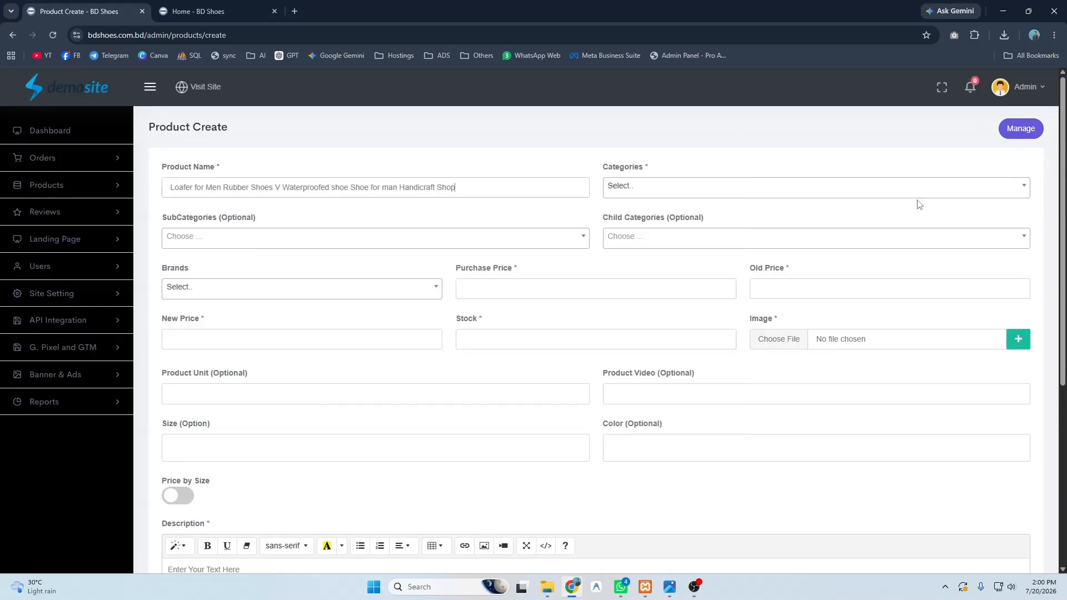
{"action": "left_click", "coordinate": [667, 185]}
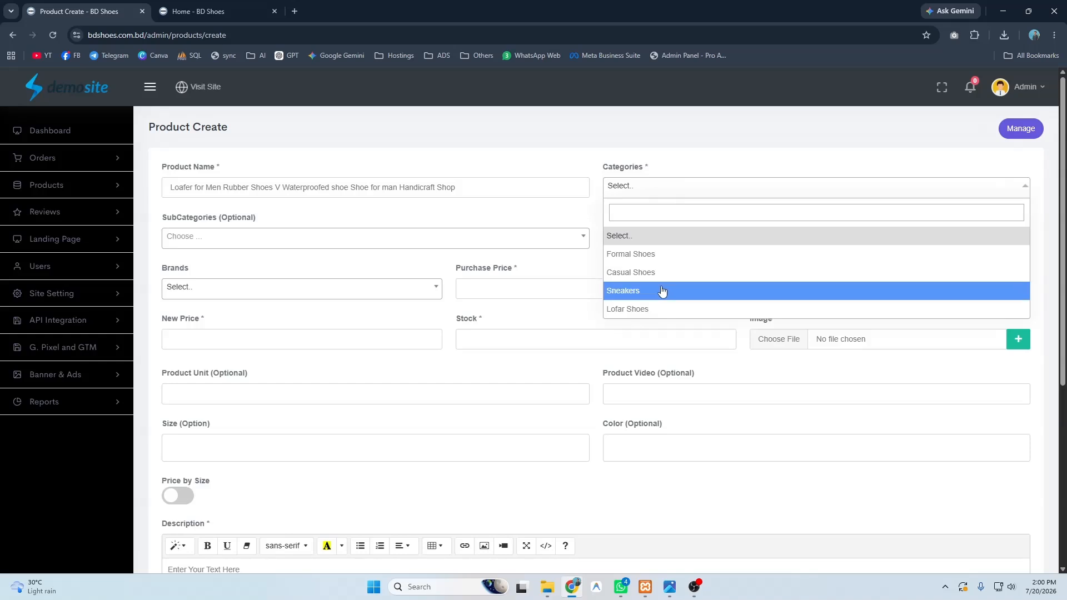
{"action": "left_click", "coordinate": [659, 309]}
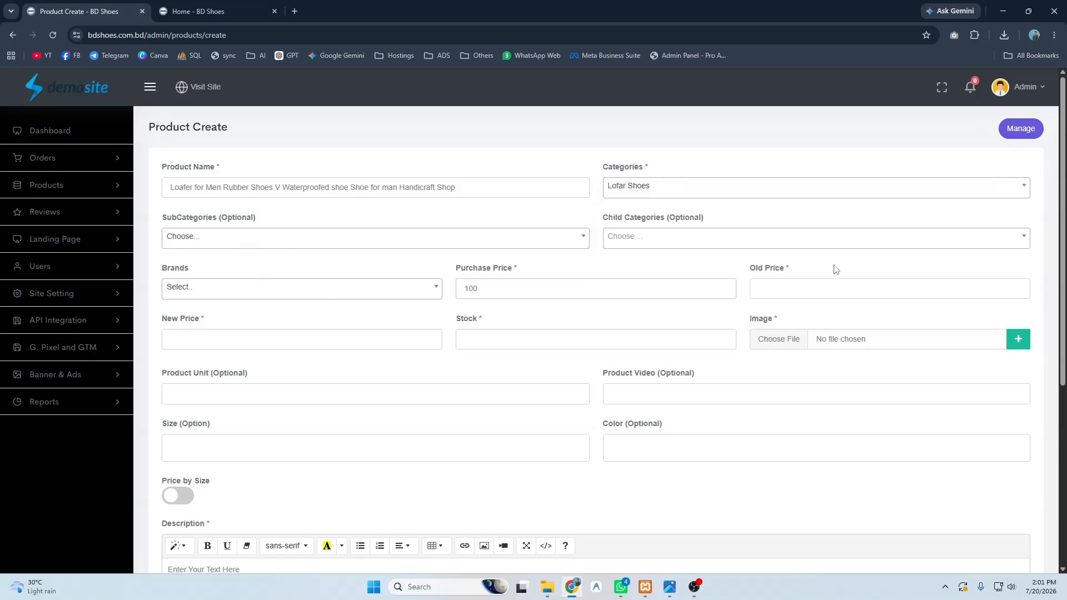
- Set purchase price 100, old price 1650, new price 1250 and stock 500, and attach the product image whose file name starts with 46ee12a6c2f169b
{"action": "type", "text": "1650"}
{"action": "left_click", "coordinate": [781, 342]}
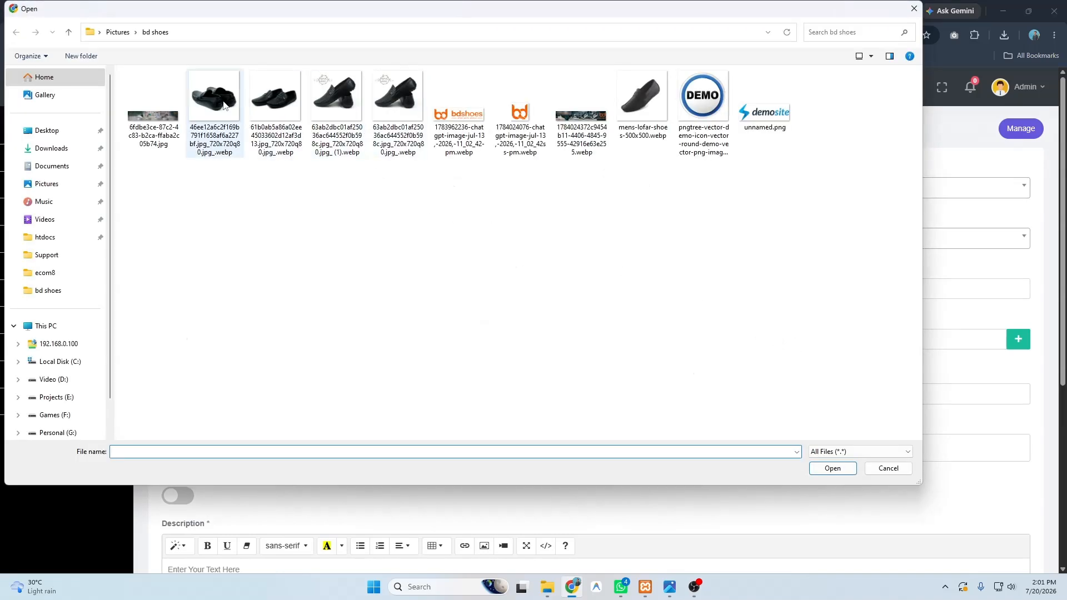
{"action": "double_click", "coordinate": [220, 100]}
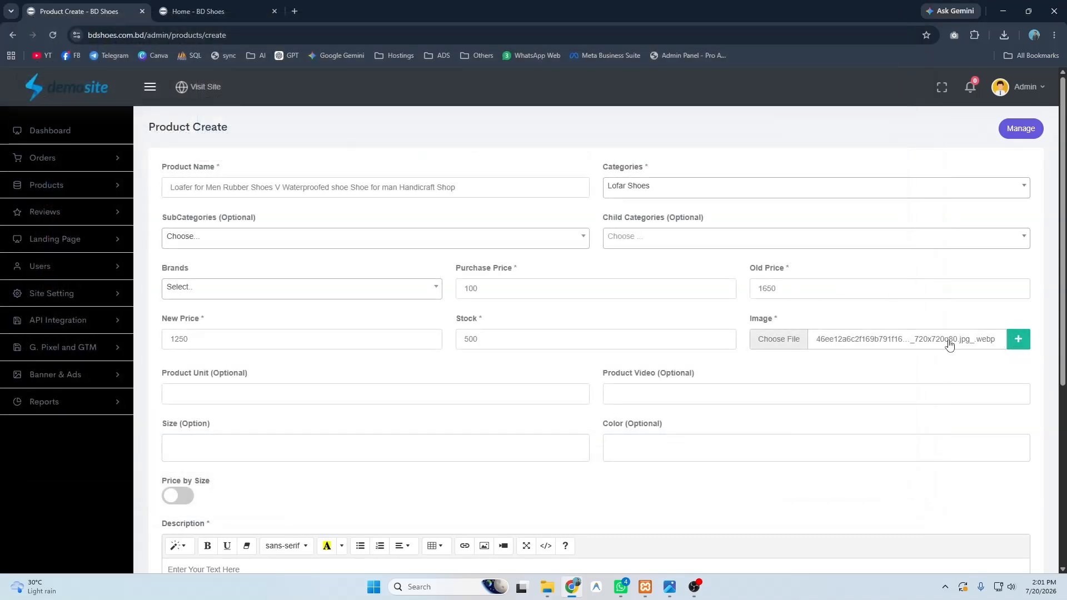
- Add two more product image rows and attach both shoe images whose file names start with 63ab2dbc01af25036ac6, including the "(1)" copy
{"action": "left_click", "coordinate": [1018, 340]}
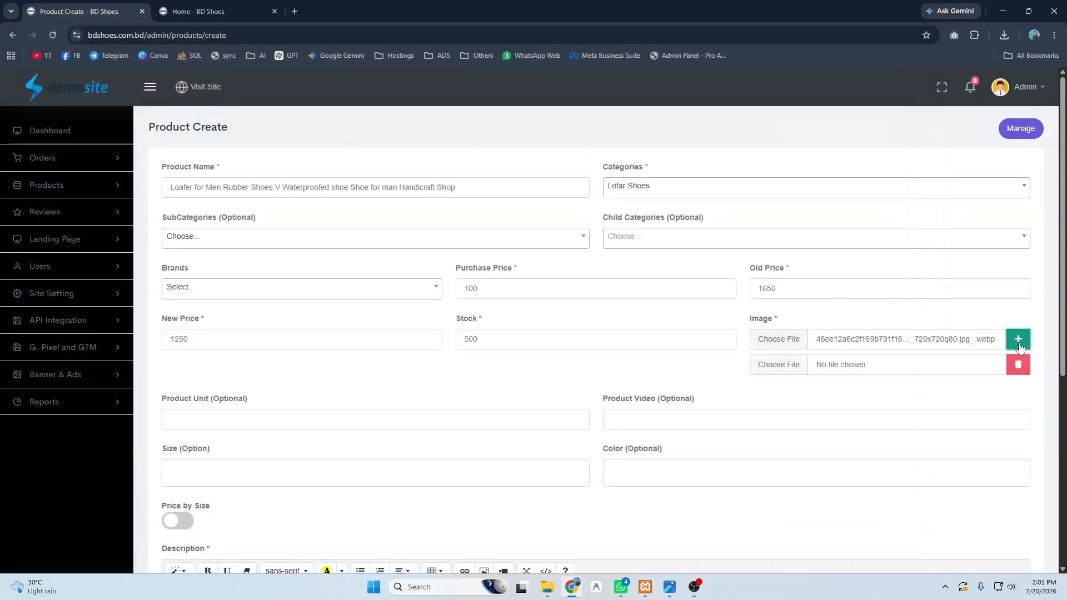
{"action": "left_click", "coordinate": [828, 368]}
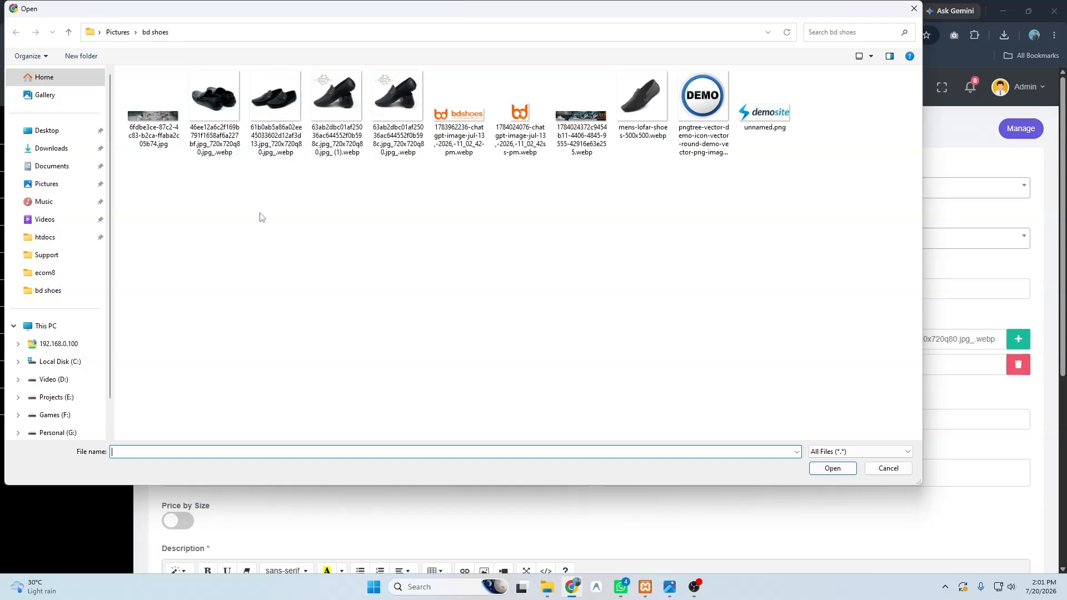
{"action": "double_click", "coordinate": [294, 134]}
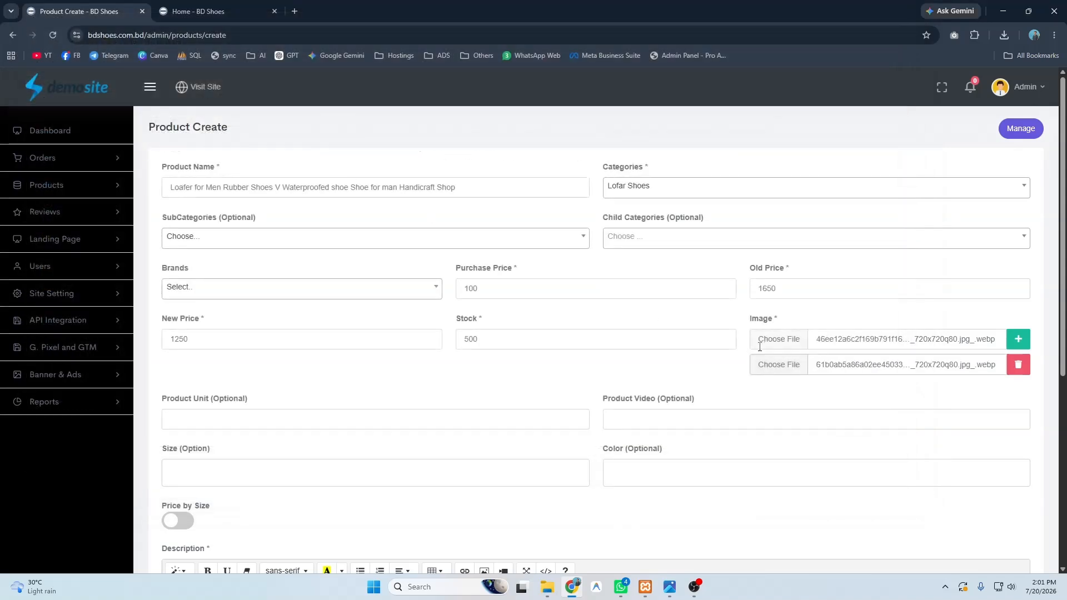
{"action": "left_click", "coordinate": [792, 364]}
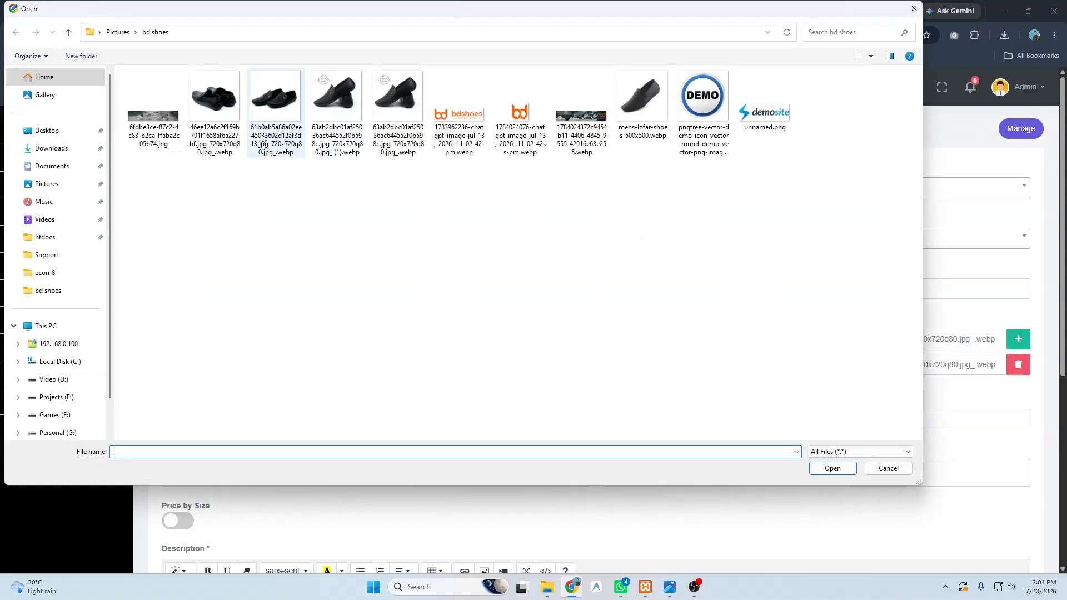
{"action": "double_click", "coordinate": [396, 119]}
{"action": "left_click", "coordinate": [1018, 339]}
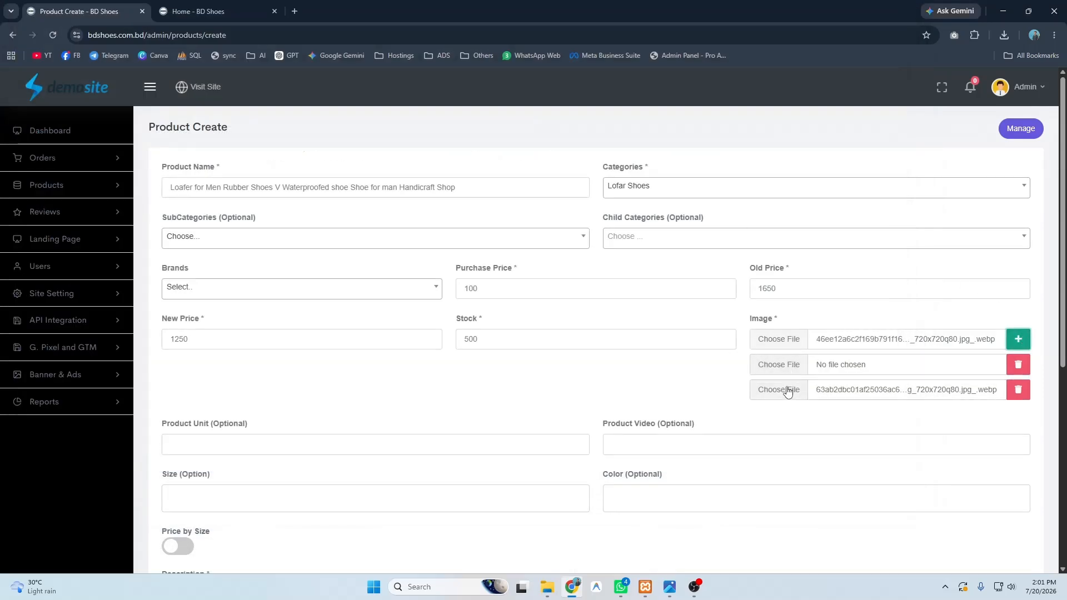
{"action": "left_click", "coordinate": [778, 365]}
{"action": "double_click", "coordinate": [335, 103]}
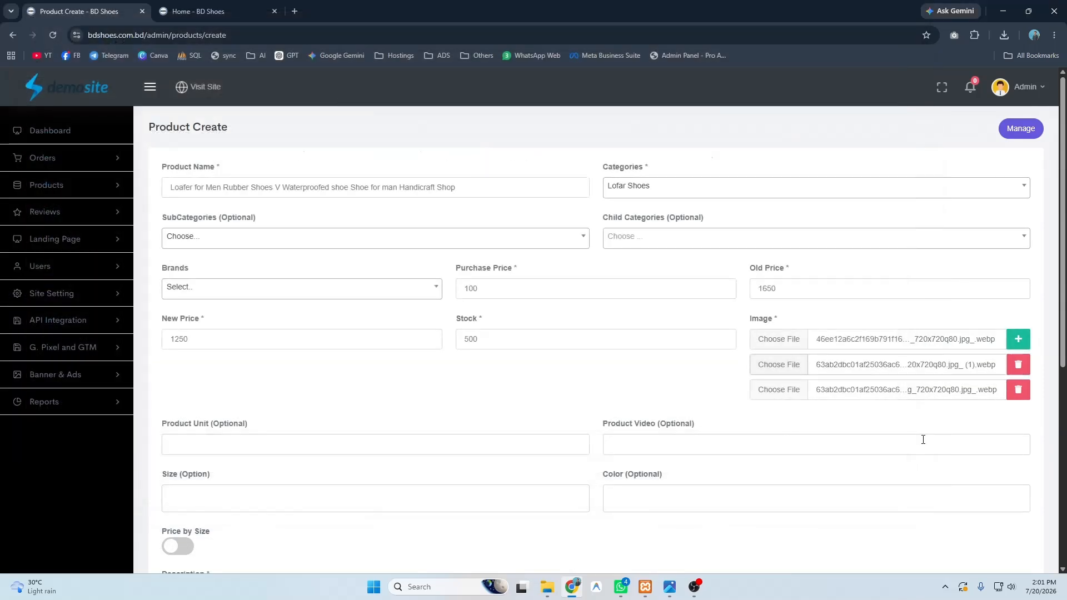
- Set the product unit to PCS, and copy the video ID 8BpOJHRvP9U from a video opened on YouTube in a new tab
{"action": "scroll", "coordinate": [656, 392], "scroll_direction": "down", "scroll_amount": 1}
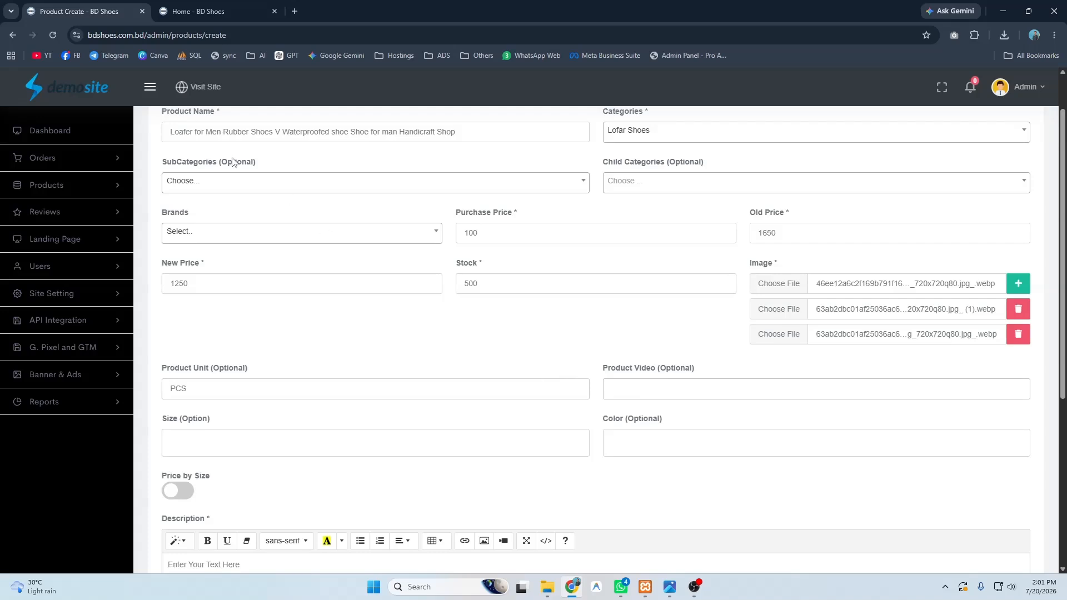
{"action": "middle_click", "coordinate": [55, 58]}
{"action": "left_click", "coordinate": [365, 5]}
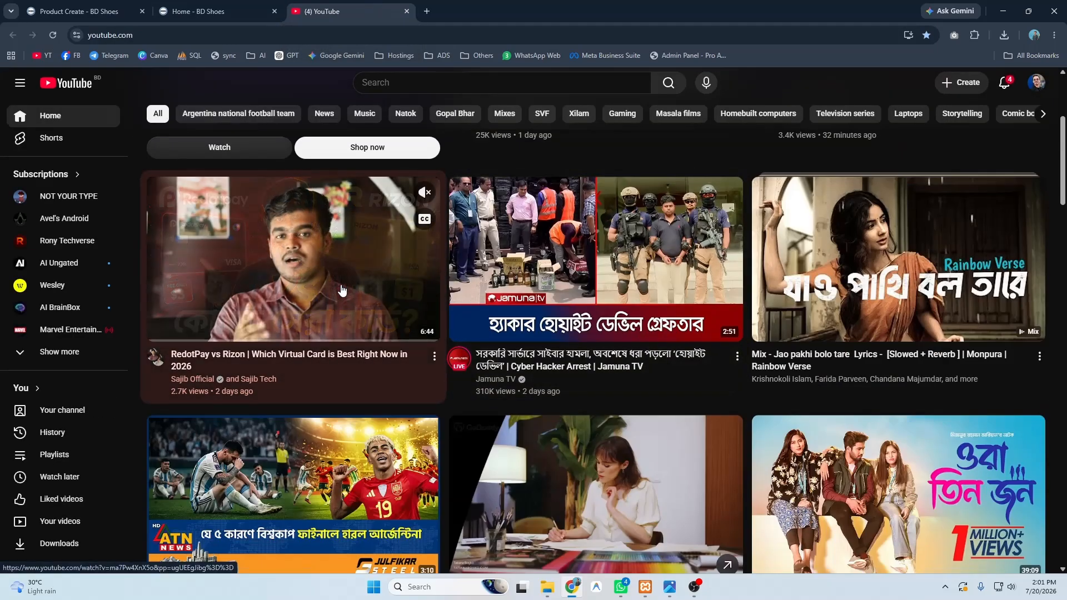
{"action": "left_click", "coordinate": [323, 278]}
{"action": "key", "text": "space"}
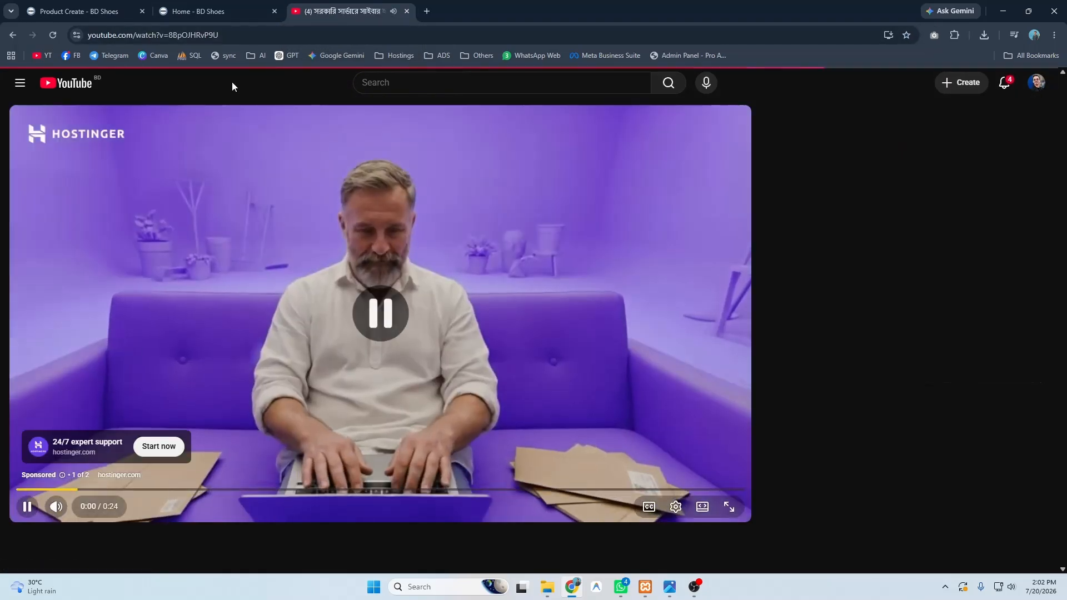
{"action": "double_click", "coordinate": [210, 32]}
{"action": "key", "text": "ctrl+c"}
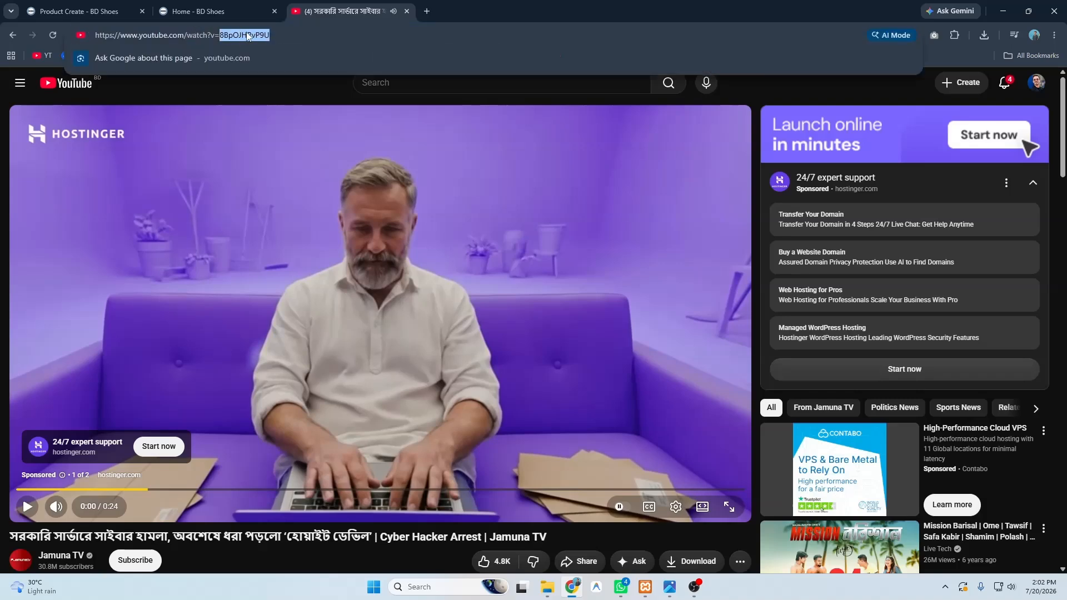
- Return to the product form and paste the copied YouTube video ID as the Product Video
{"action": "left_click", "coordinate": [256, 7]}
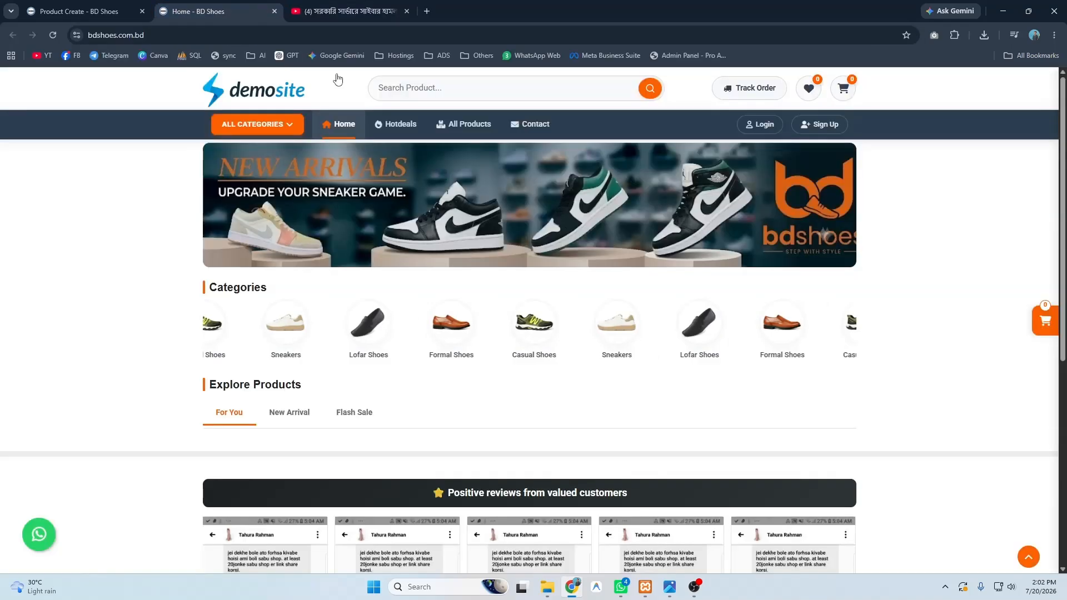
{"action": "key", "text": "ctrl+shift+Tab"}
{"action": "left_click", "coordinate": [674, 393]}
{"action": "key", "text": "ctrl+v"}
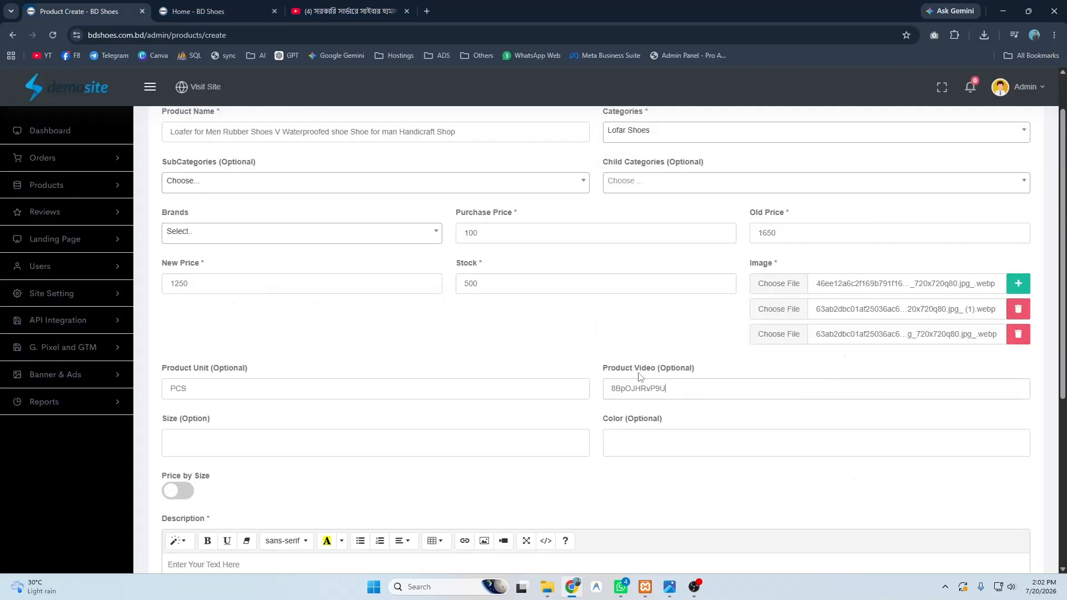
- Assign the sizes 12 Inchi and 10 Inchi to the product, and expand the Products section of the admin navigation
{"action": "left_click", "coordinate": [259, 441]}
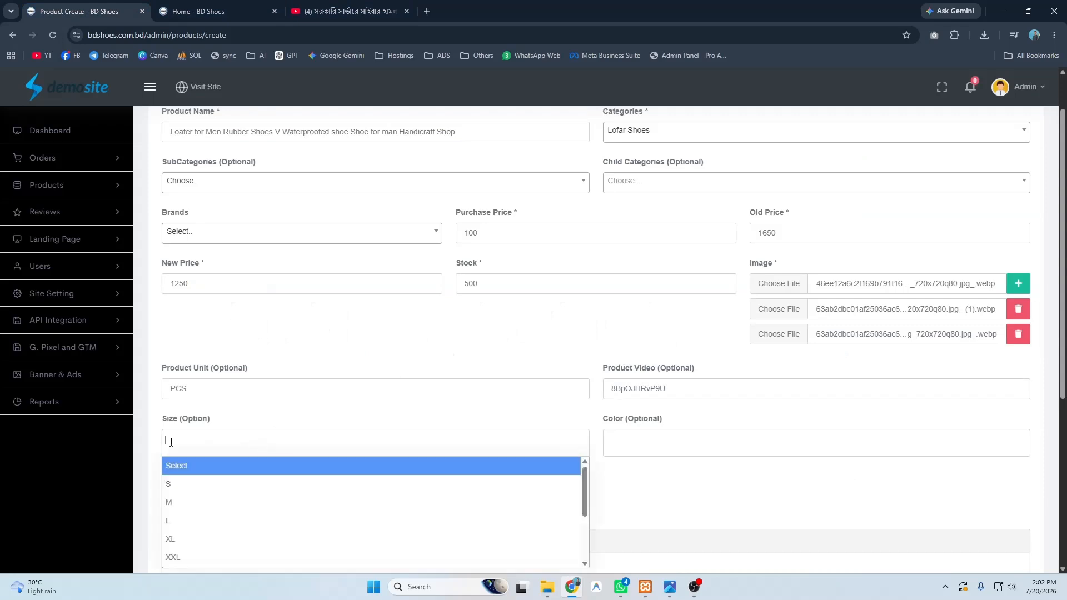
{"action": "scroll", "coordinate": [215, 422], "scroll_direction": "down", "scroll_amount": 5}
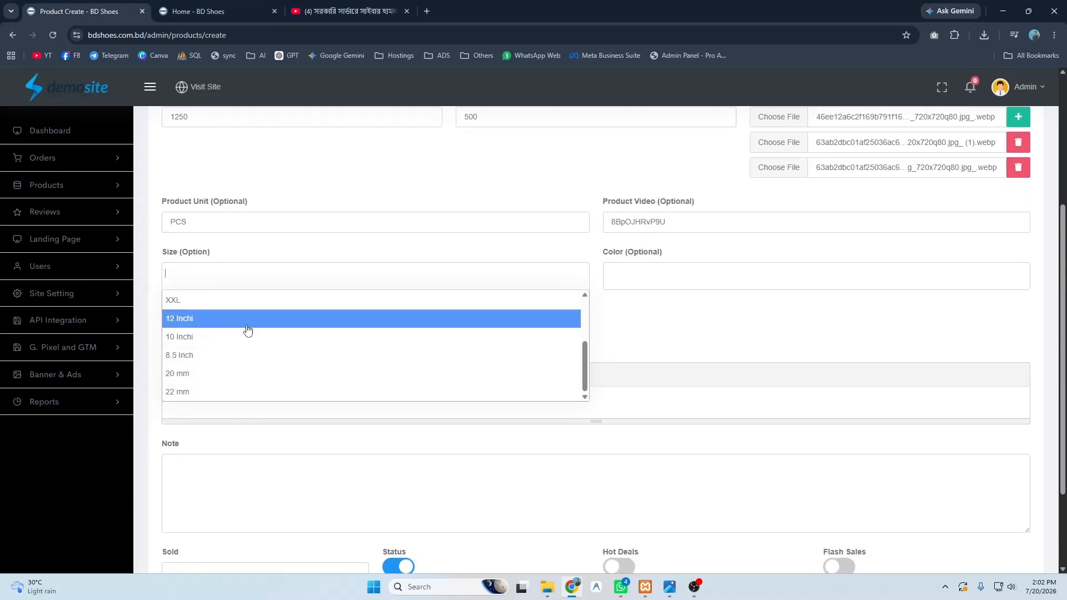
{"action": "left_click", "coordinate": [244, 322]}
{"action": "left_click", "coordinate": [245, 272]}
{"action": "left_click", "coordinate": [222, 337]}
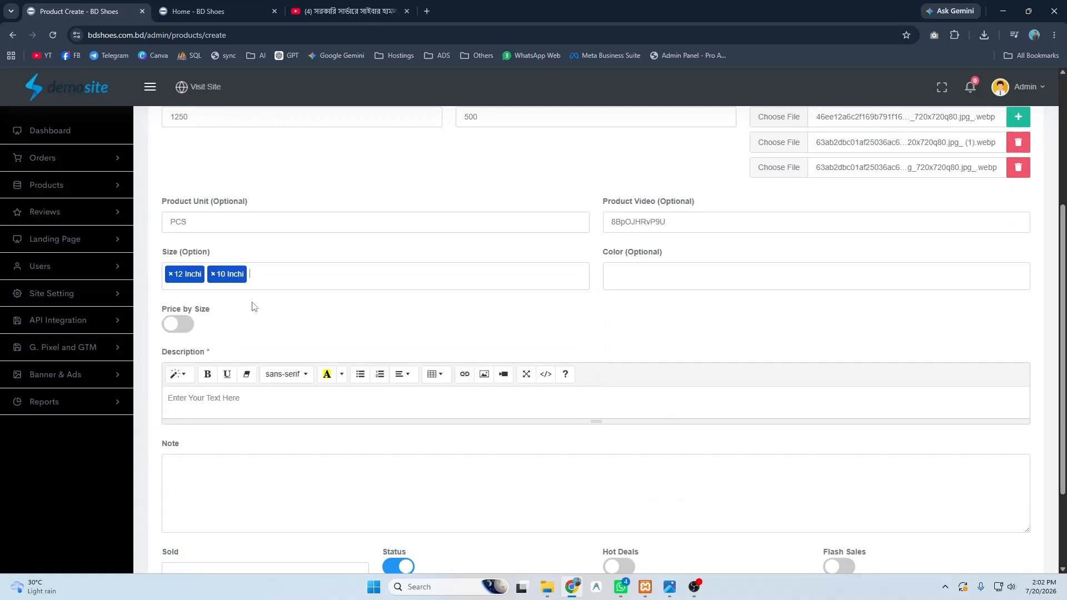
{"action": "left_click", "coordinate": [94, 186]}
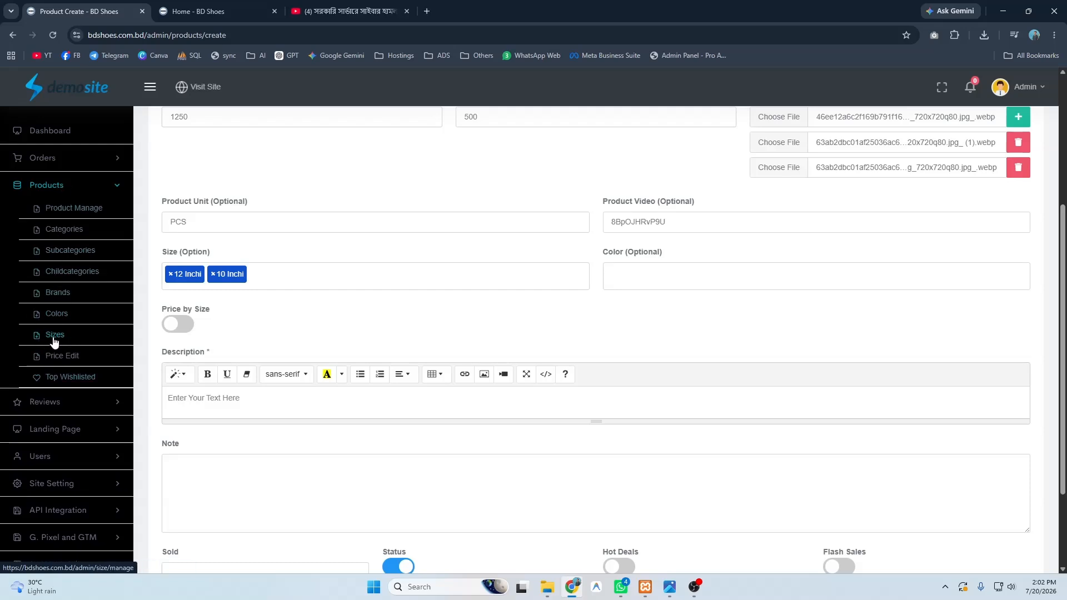
- Assign the colors Black and Navy to the product
{"action": "left_click", "coordinate": [674, 276]}
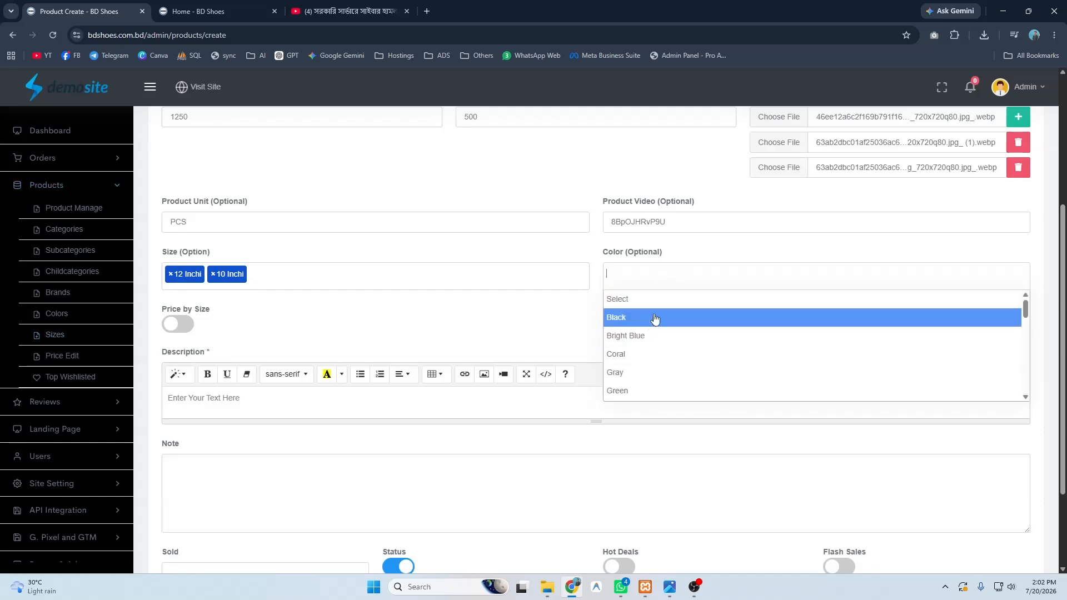
{"action": "left_click", "coordinate": [646, 321]}
{"action": "left_click", "coordinate": [661, 285]}
{"action": "scroll", "coordinate": [655, 361], "scroll_direction": "down", "scroll_amount": 3}
{"action": "scroll", "coordinate": [639, 375], "scroll_direction": "down", "scroll_amount": 1}
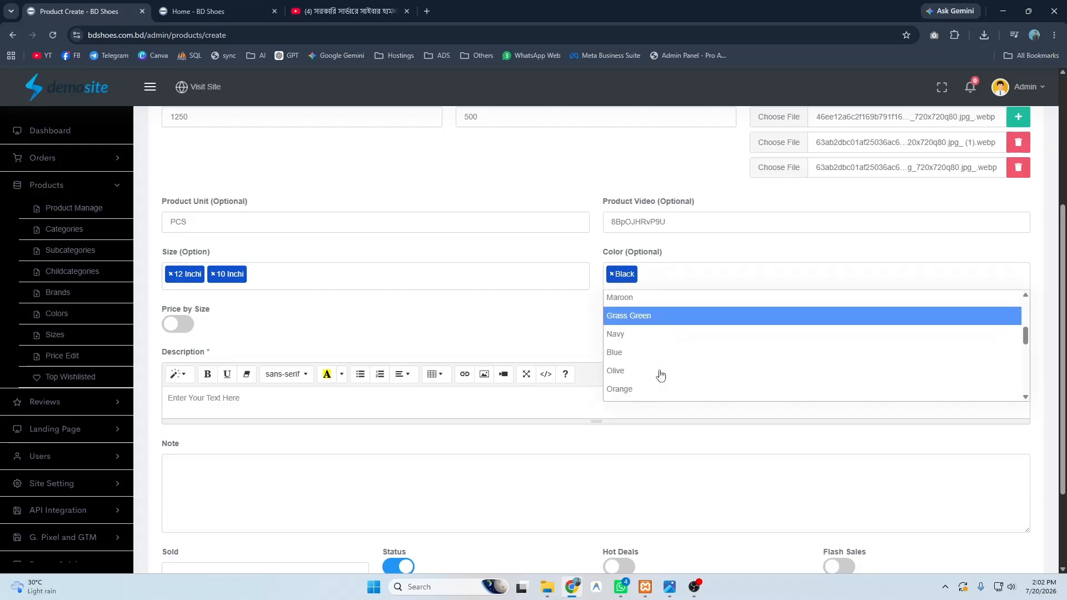
{"action": "left_click", "coordinate": [638, 339]}
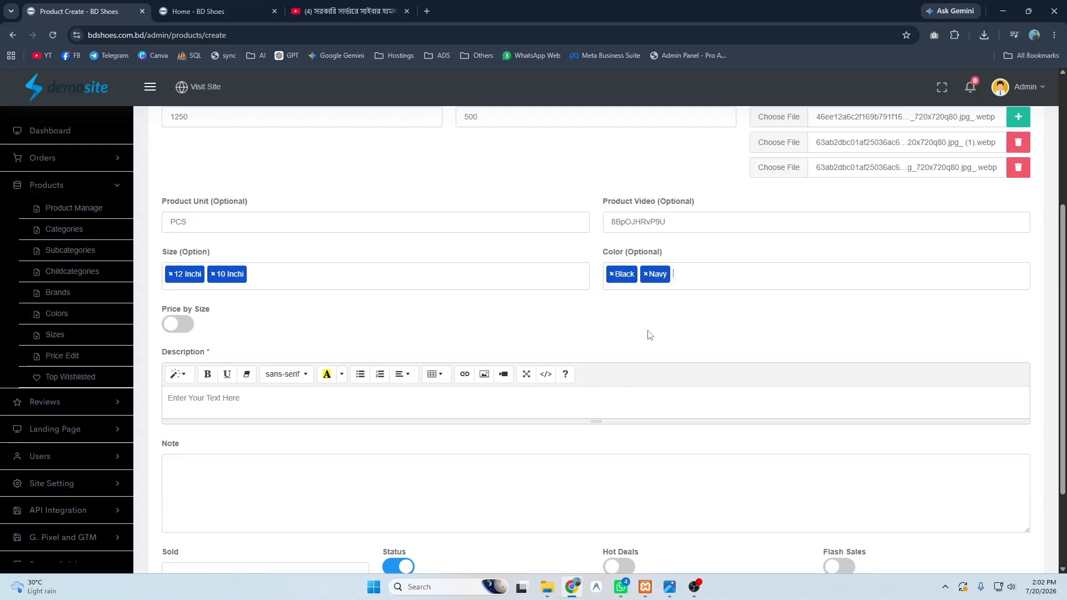
- Turn on Price by Size to show the size-wise price fields, and turn it off again
{"action": "left_click", "coordinate": [176, 332]}
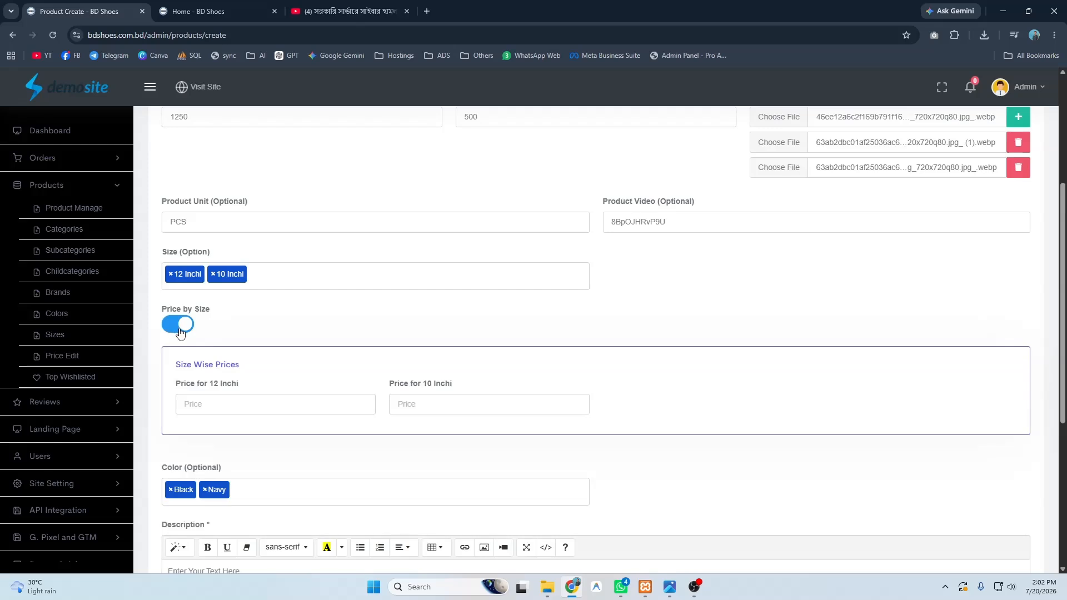
{"action": "left_click", "coordinate": [180, 331]}
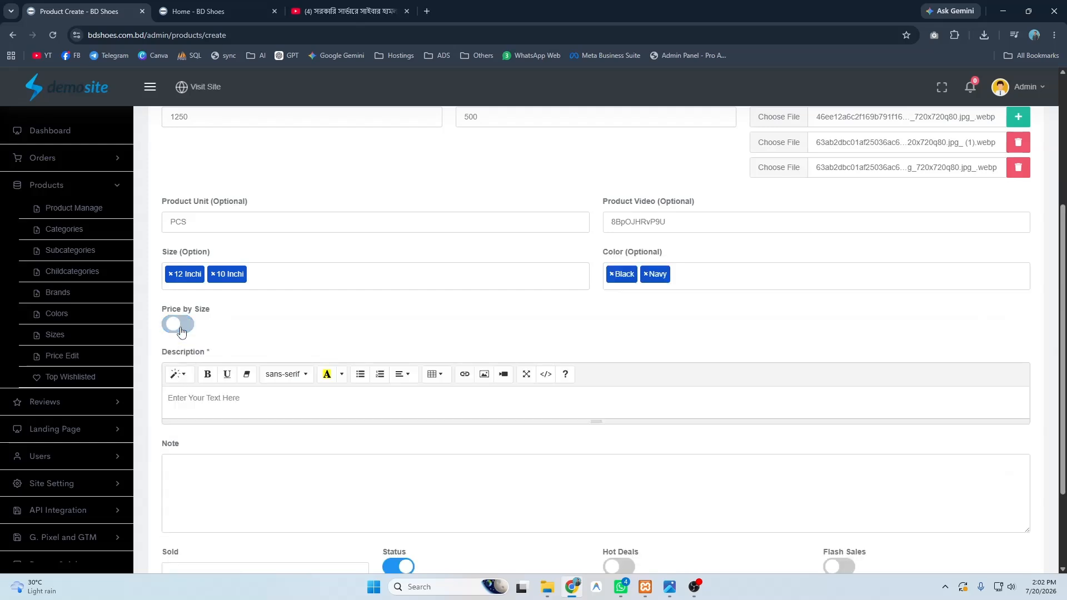
- Fill the product description with the clipboard-history entry that begins "Product: Slip-on LoaferShoe"
{"action": "scroll", "coordinate": [183, 332], "scroll_direction": "down", "scroll_amount": 1}
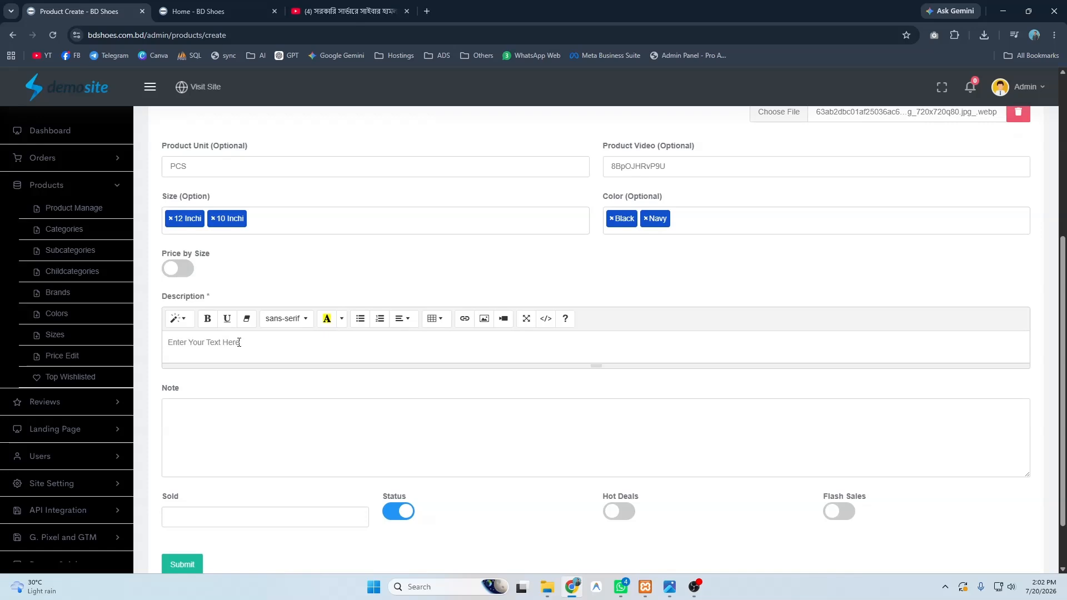
{"action": "key", "text": "ctrl+grave"}
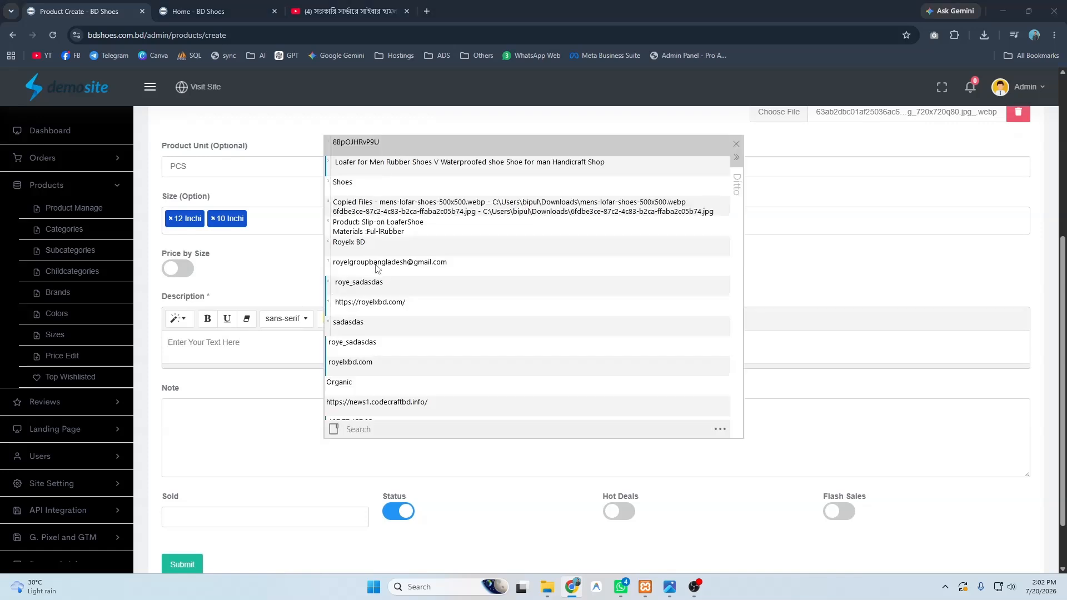
{"action": "double_click", "coordinate": [372, 231]}
{"action": "scroll", "coordinate": [310, 372], "scroll_direction": "down", "scroll_amount": 2}
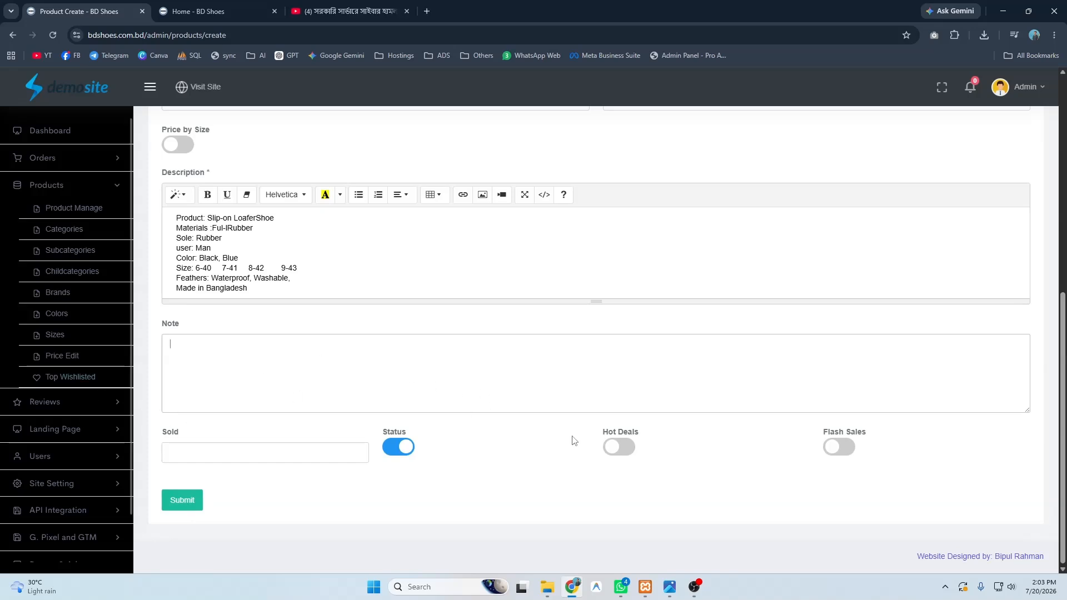
- Enable Hot Deals and Flash Sales for the product and submit the form
{"action": "left_click", "coordinate": [619, 446]}
{"action": "left_click", "coordinate": [839, 447]}
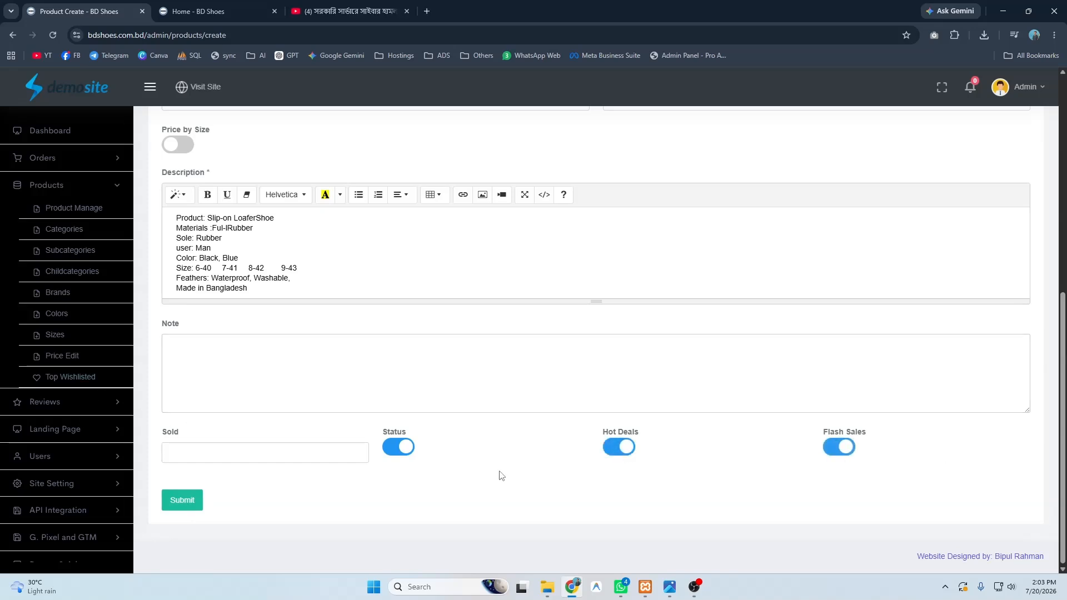
{"action": "left_click", "coordinate": [183, 499]}
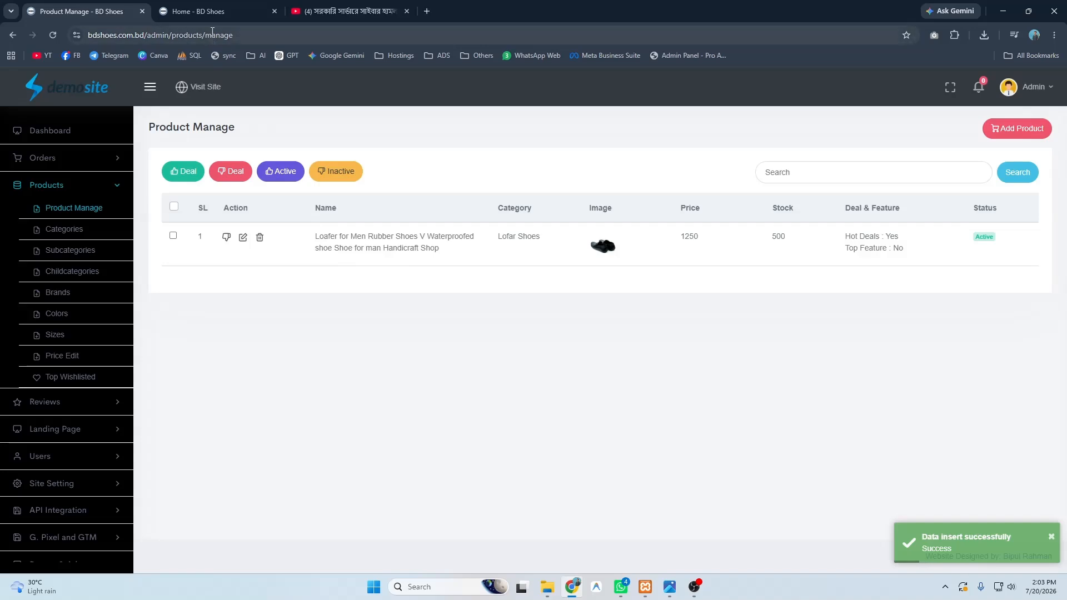
- Switch to the storefront home page and open the loafer's product page from Explore Products
{"action": "left_click", "coordinate": [195, 11]}
{"action": "scroll", "coordinate": [541, 349], "scroll_direction": "down", "scroll_amount": 2}
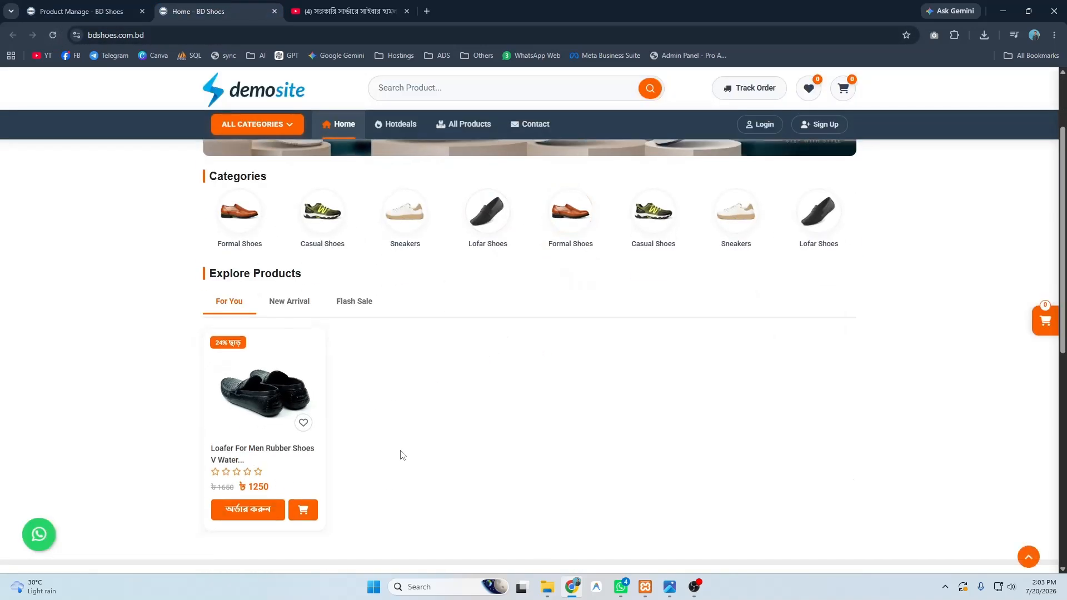
{"action": "left_click", "coordinate": [235, 452]}
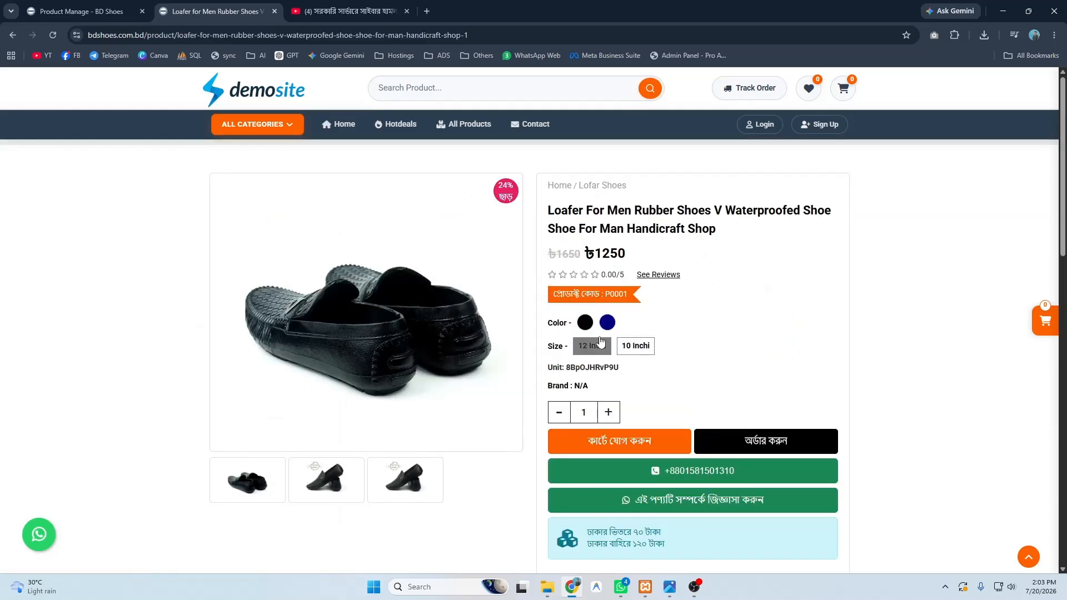
- Select the black color and the 10 Inchi size on the product page, and examine its order options and images
{"action": "left_click", "coordinate": [591, 322]}
{"action": "left_click", "coordinate": [635, 346]}
{"action": "scroll", "coordinate": [605, 383], "scroll_direction": "down", "scroll_amount": 2}
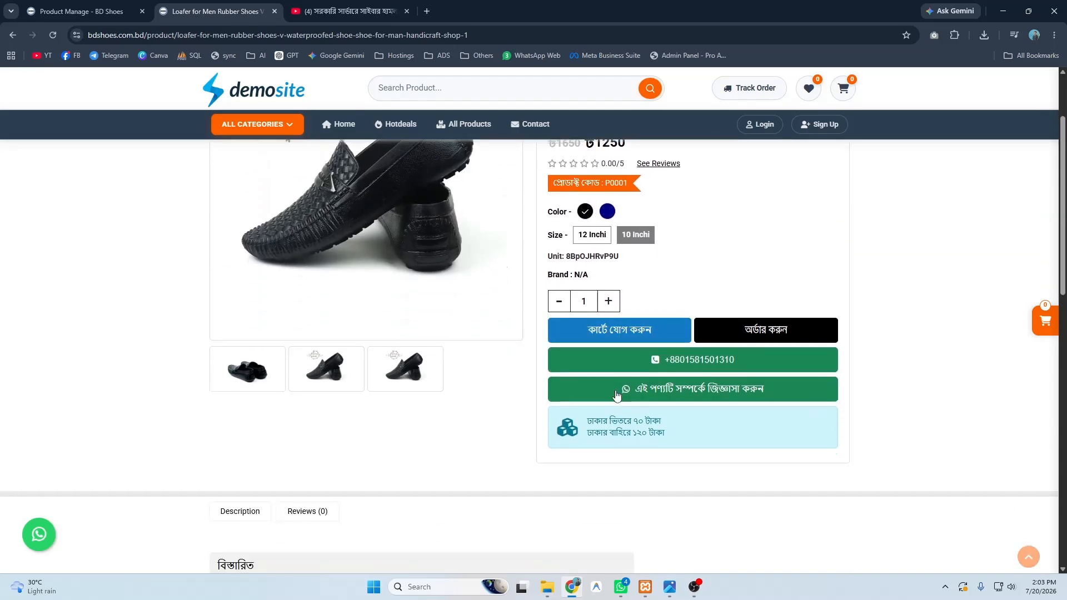
{"action": "scroll", "coordinate": [341, 405], "scroll_direction": "up", "scroll_amount": 2}
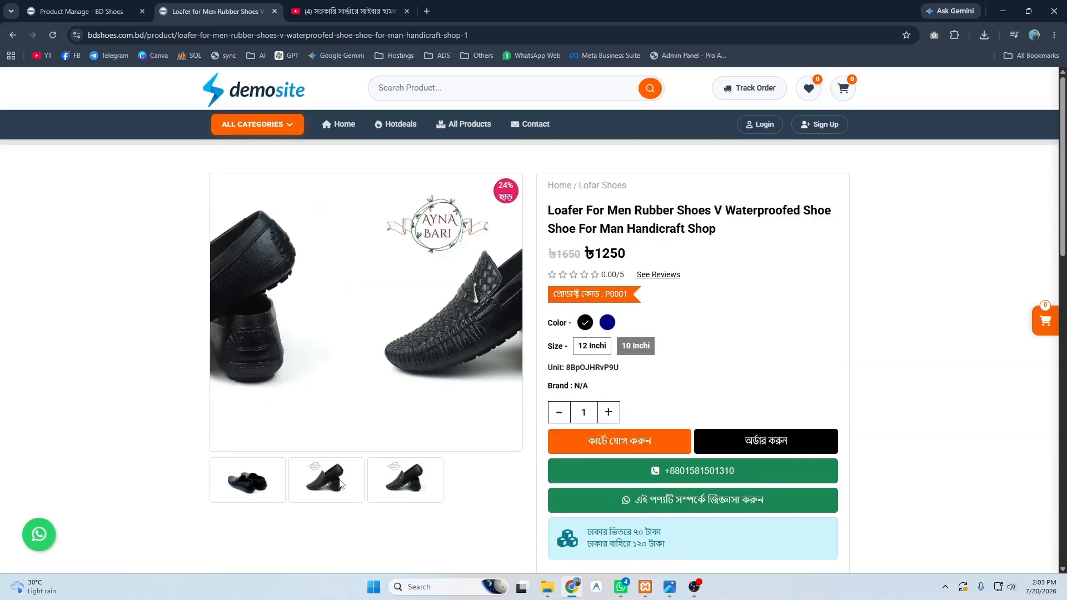